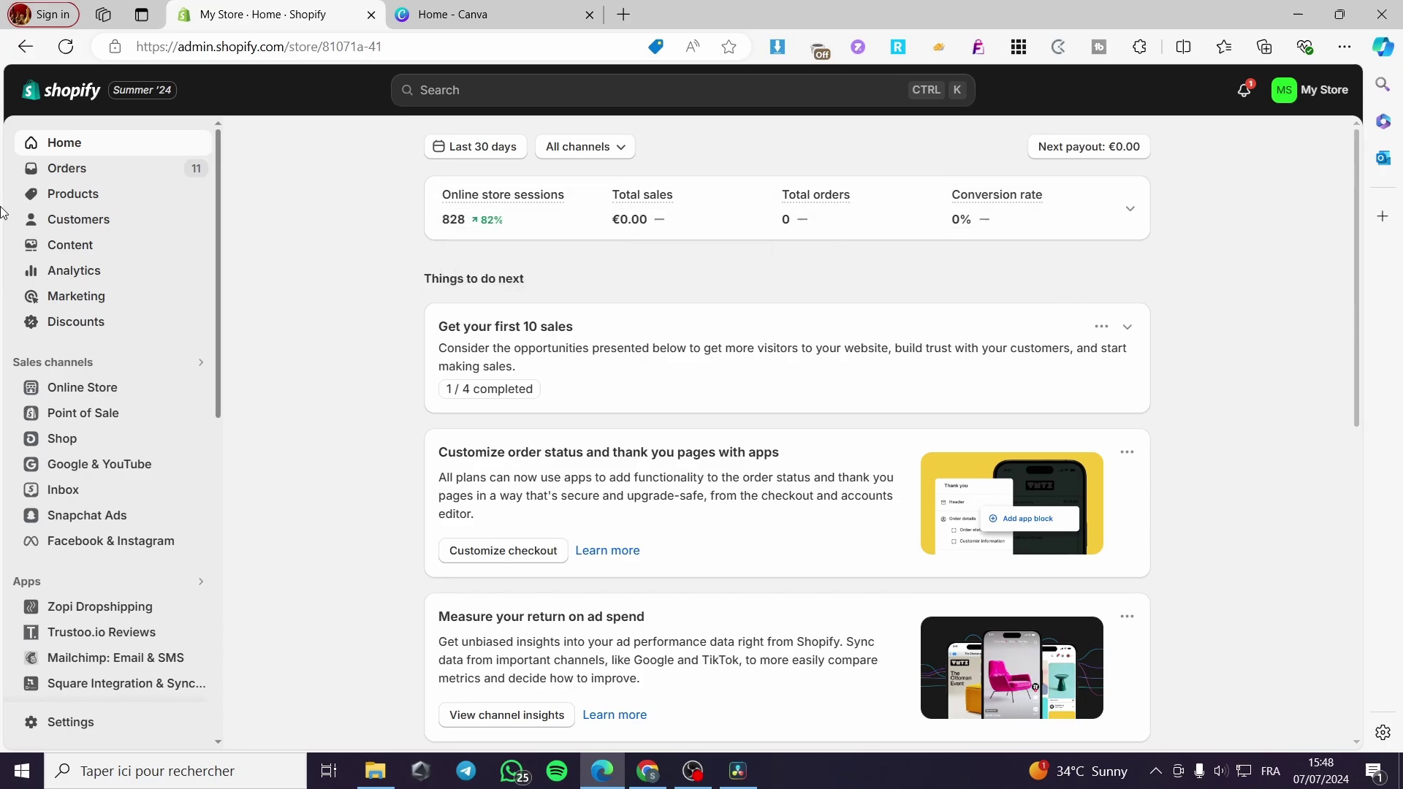
Step: Go to Products and open the HEATHERED COTTON SWEATS product page (€39,99)
click(56, 199)
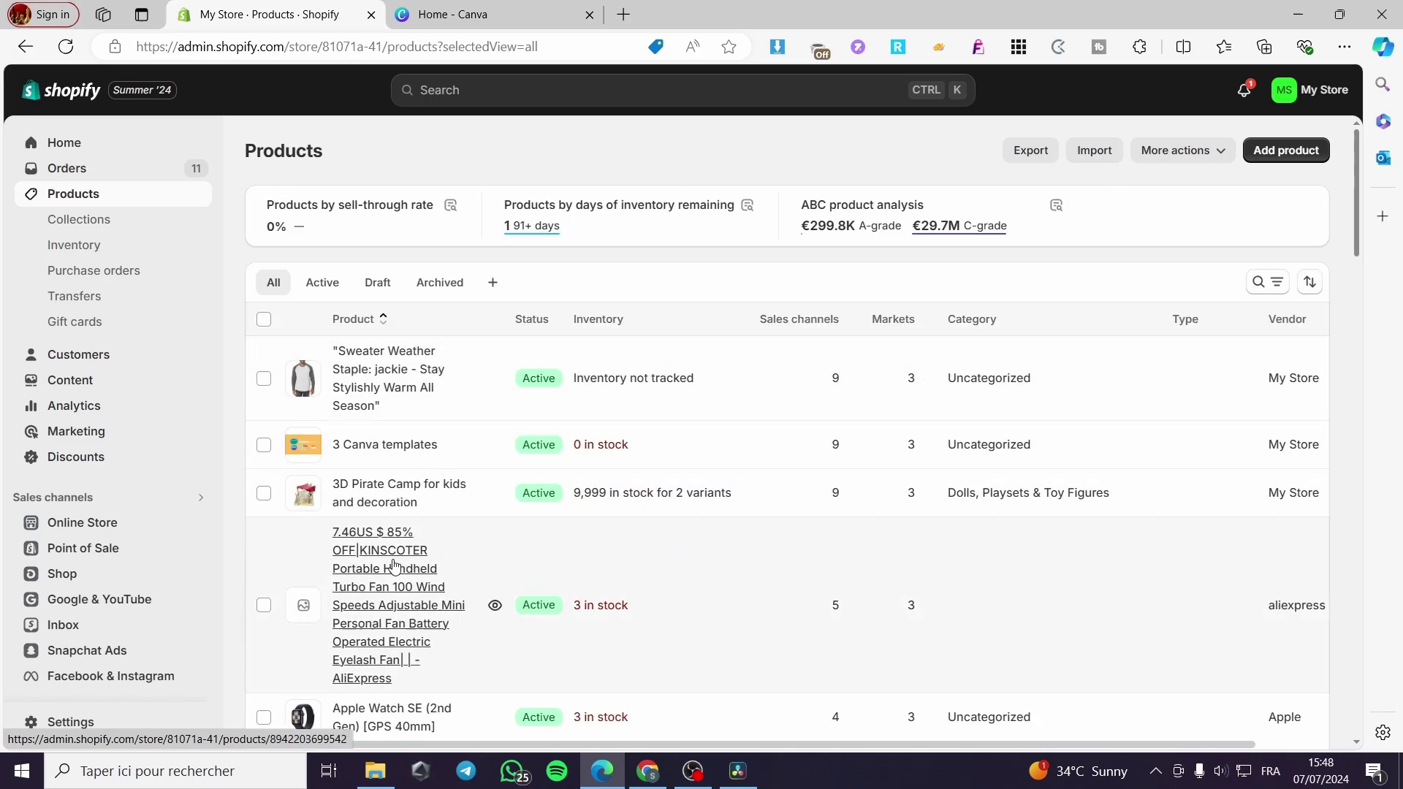
scroll(420, 541, down, 5)
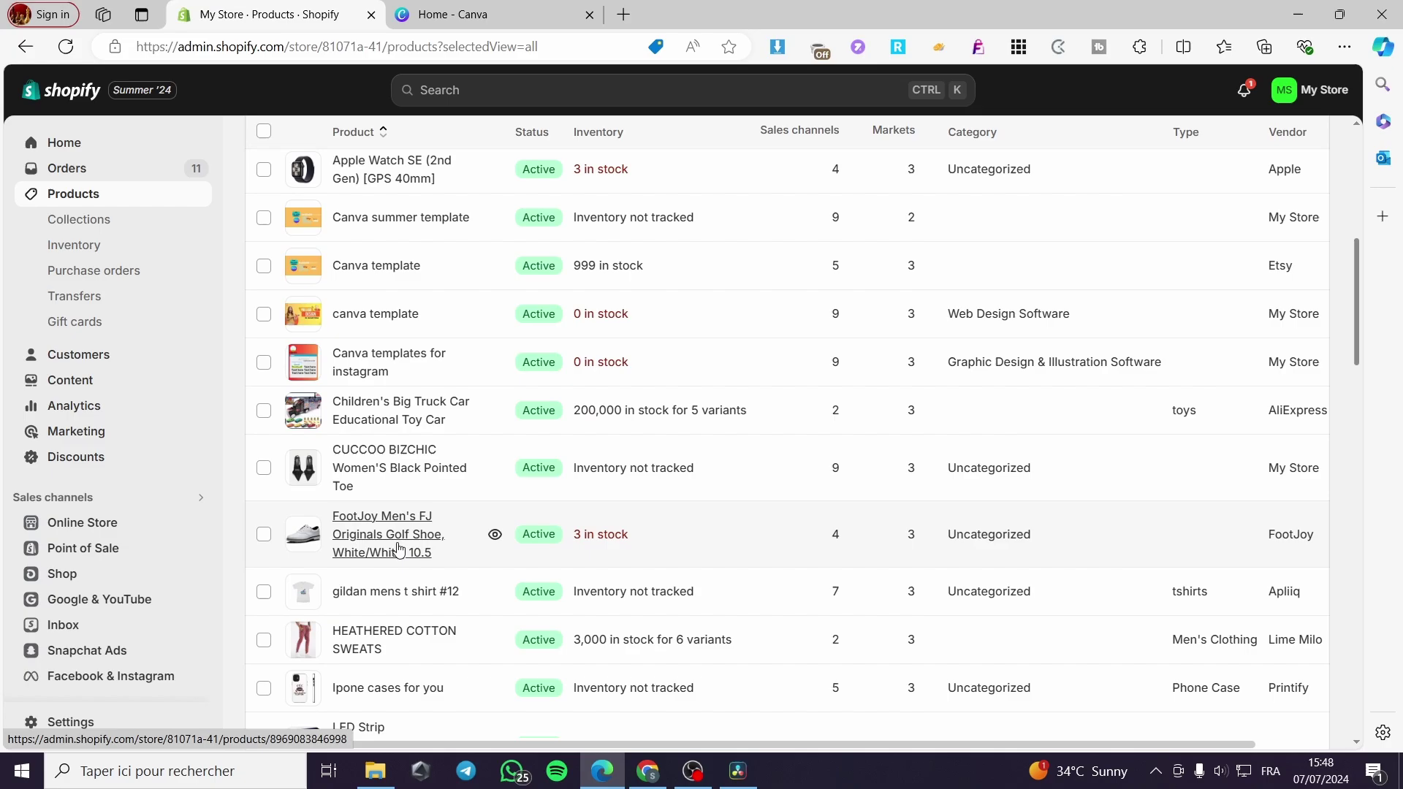
click(402, 641)
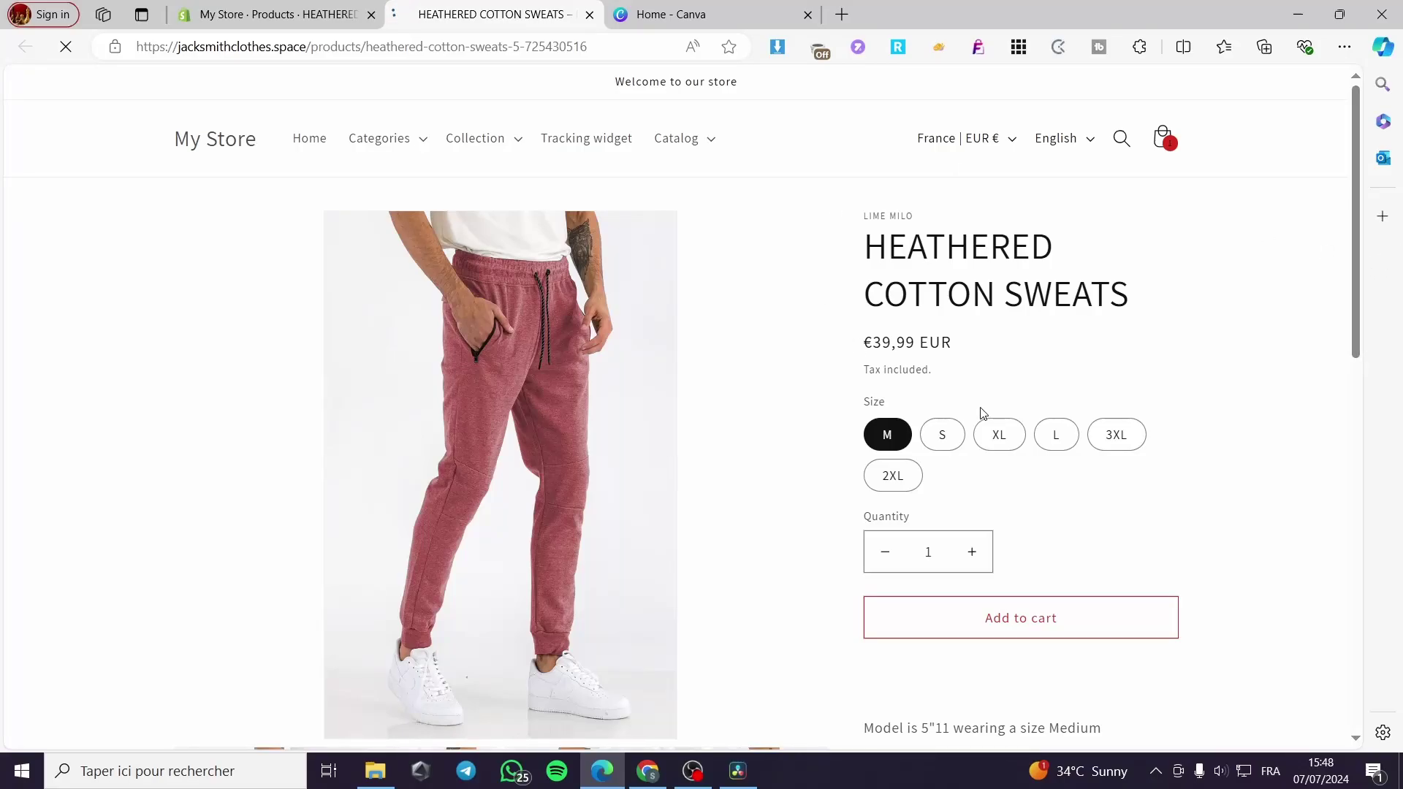
Step: Add the sweats to the cart, remove the T-shirt, and proceed to checkout
scroll(1034, 482, down, 1)
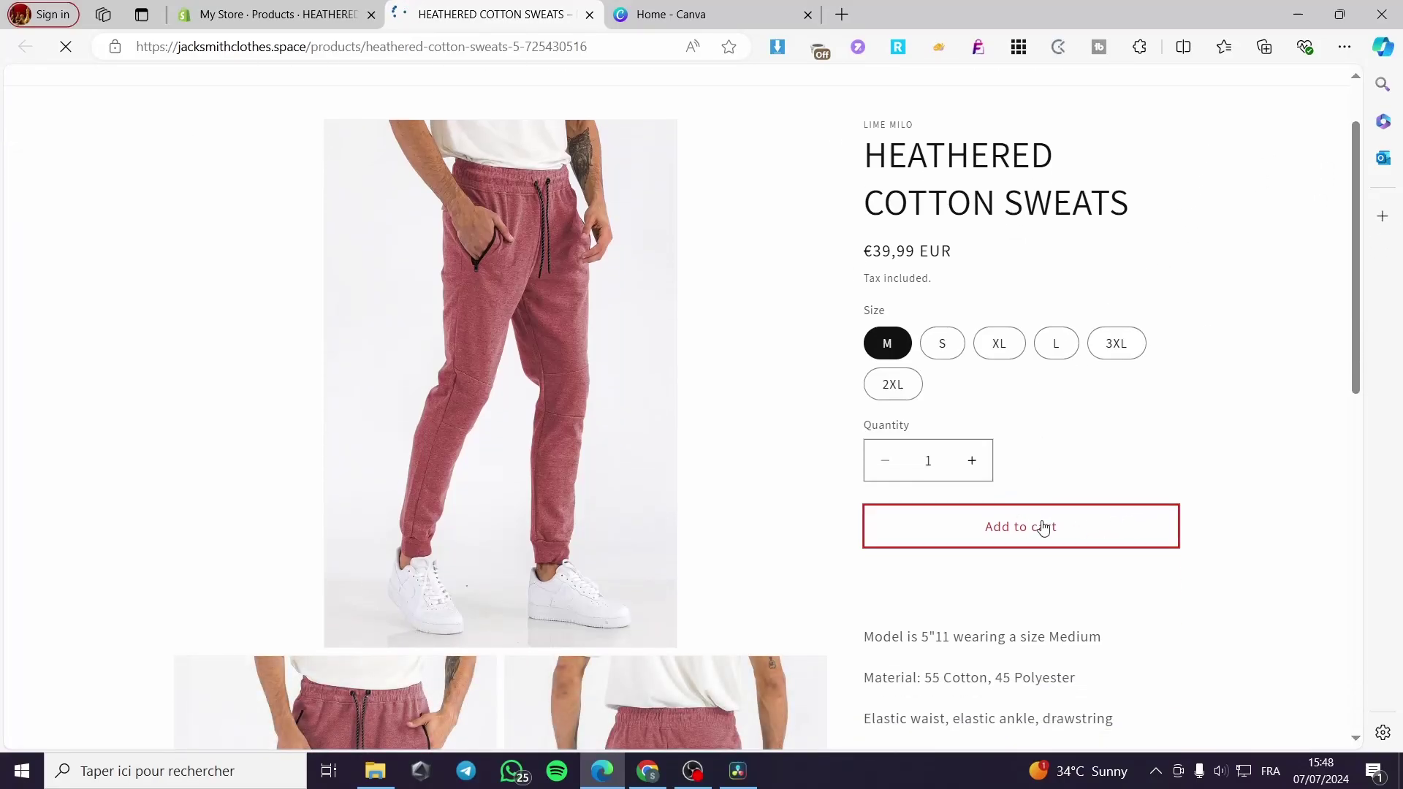
click(1030, 526)
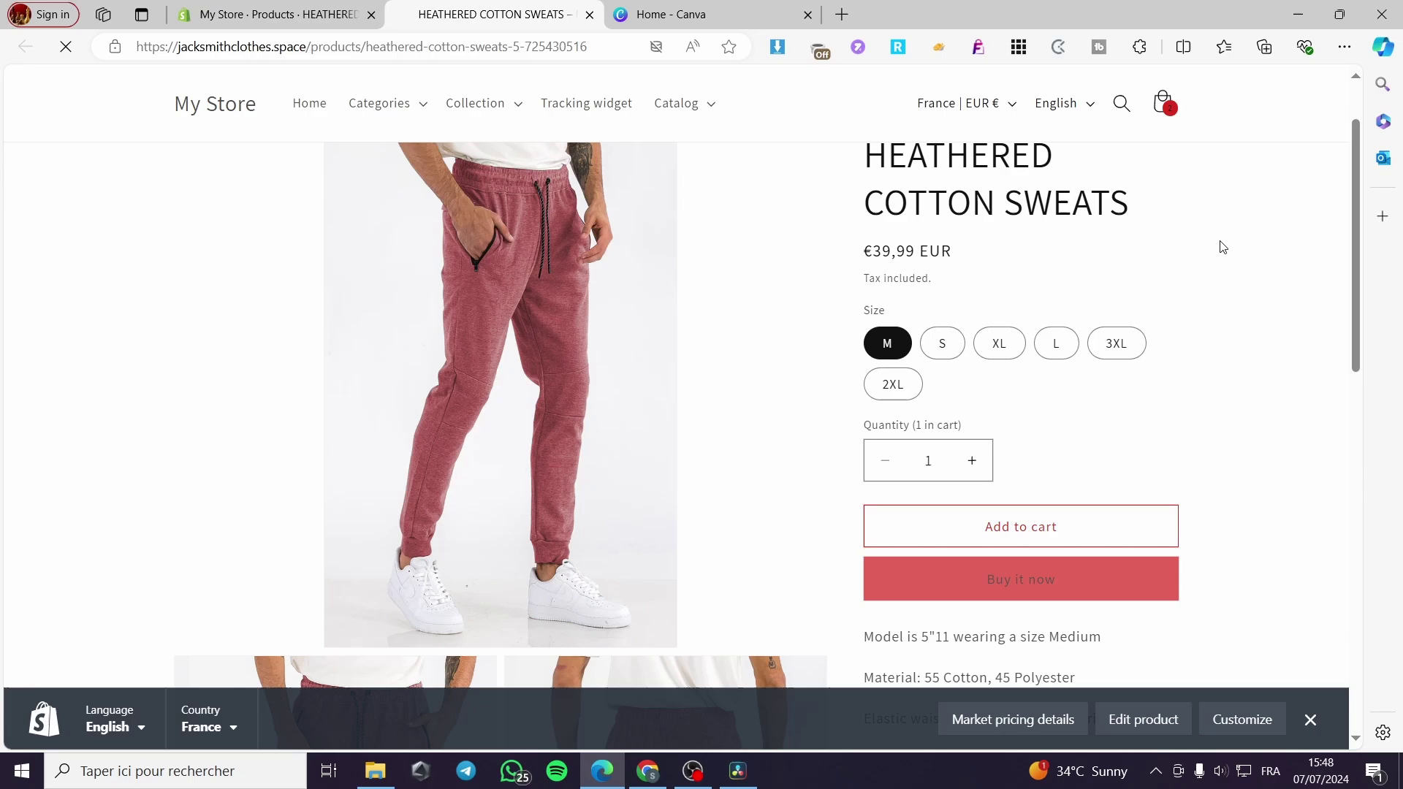
click(1167, 106)
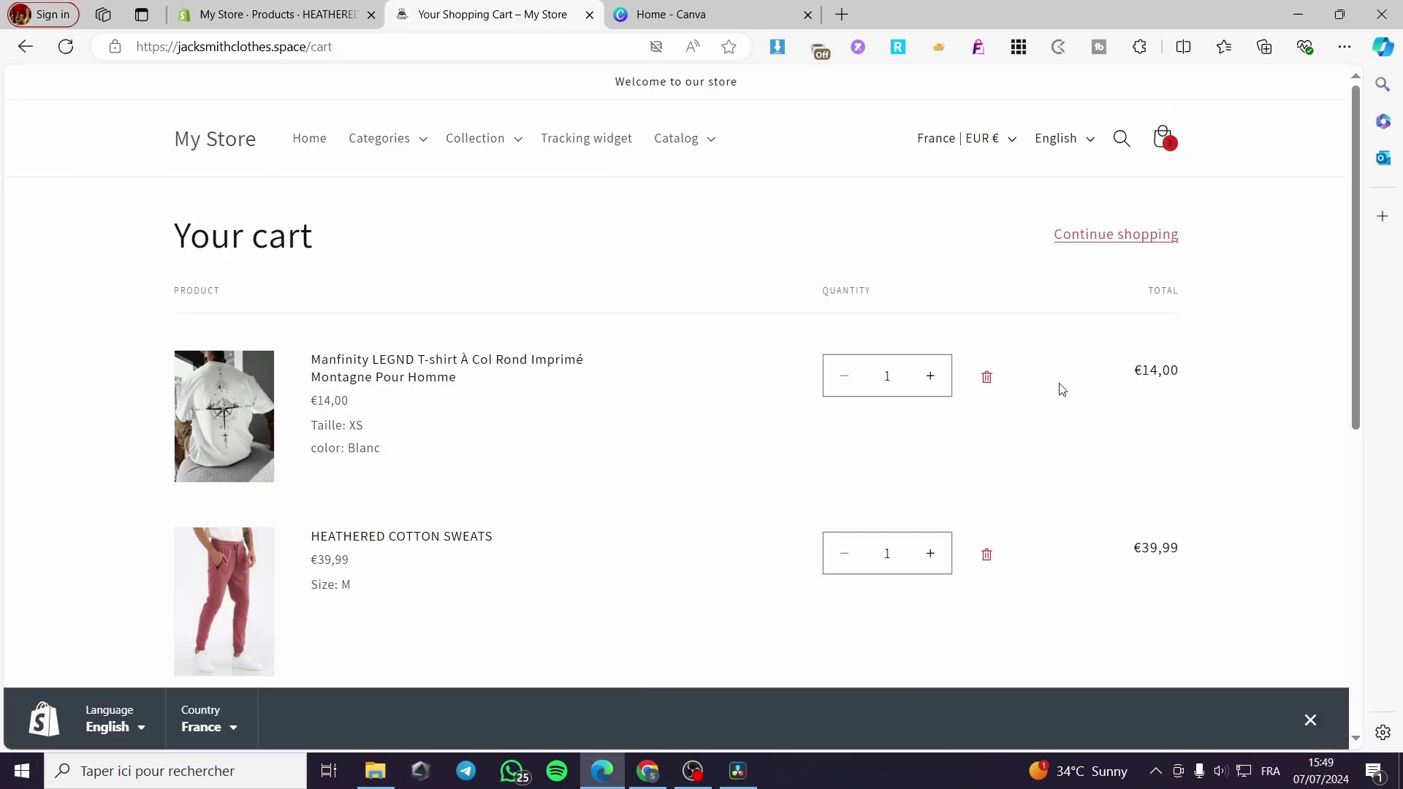
click(992, 378)
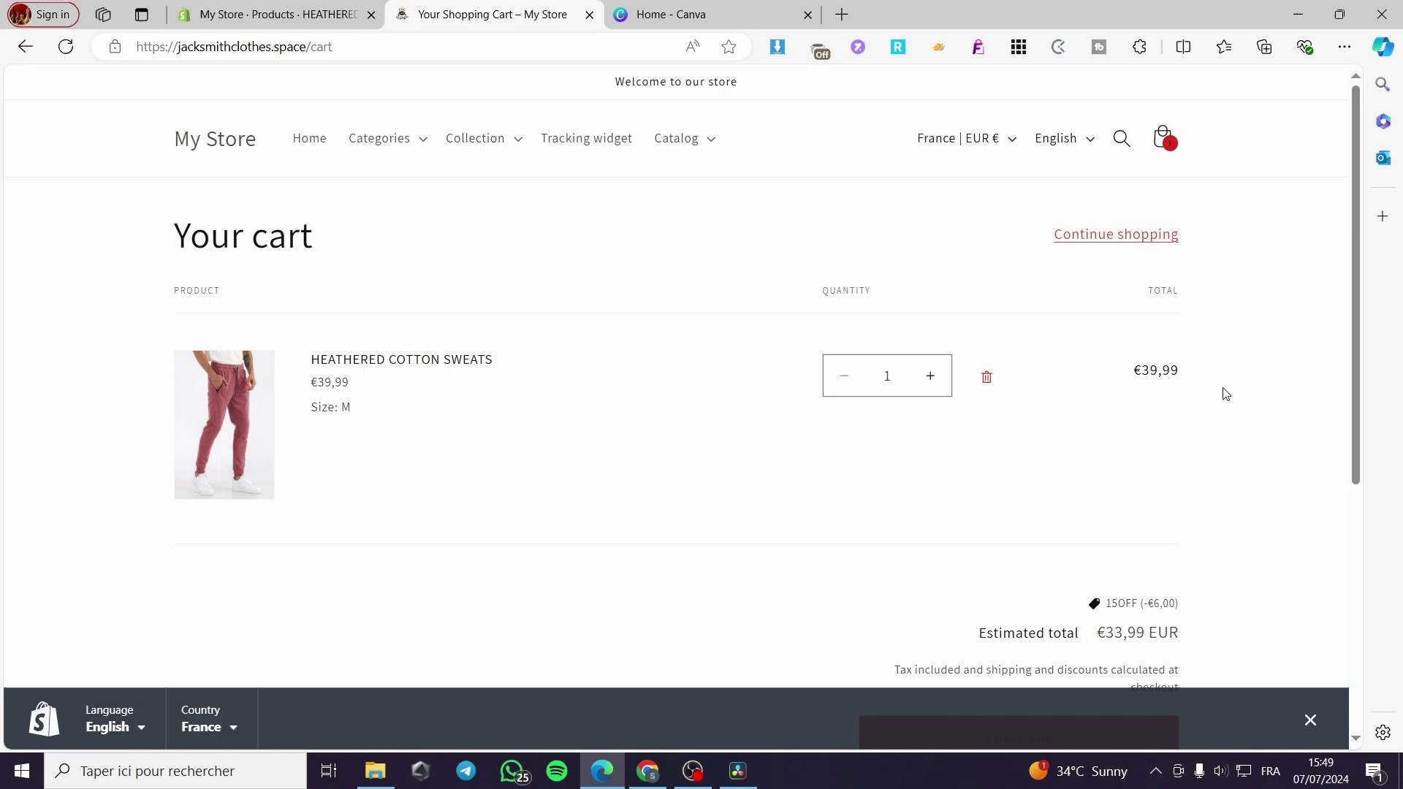
scroll(1074, 469, down, 2)
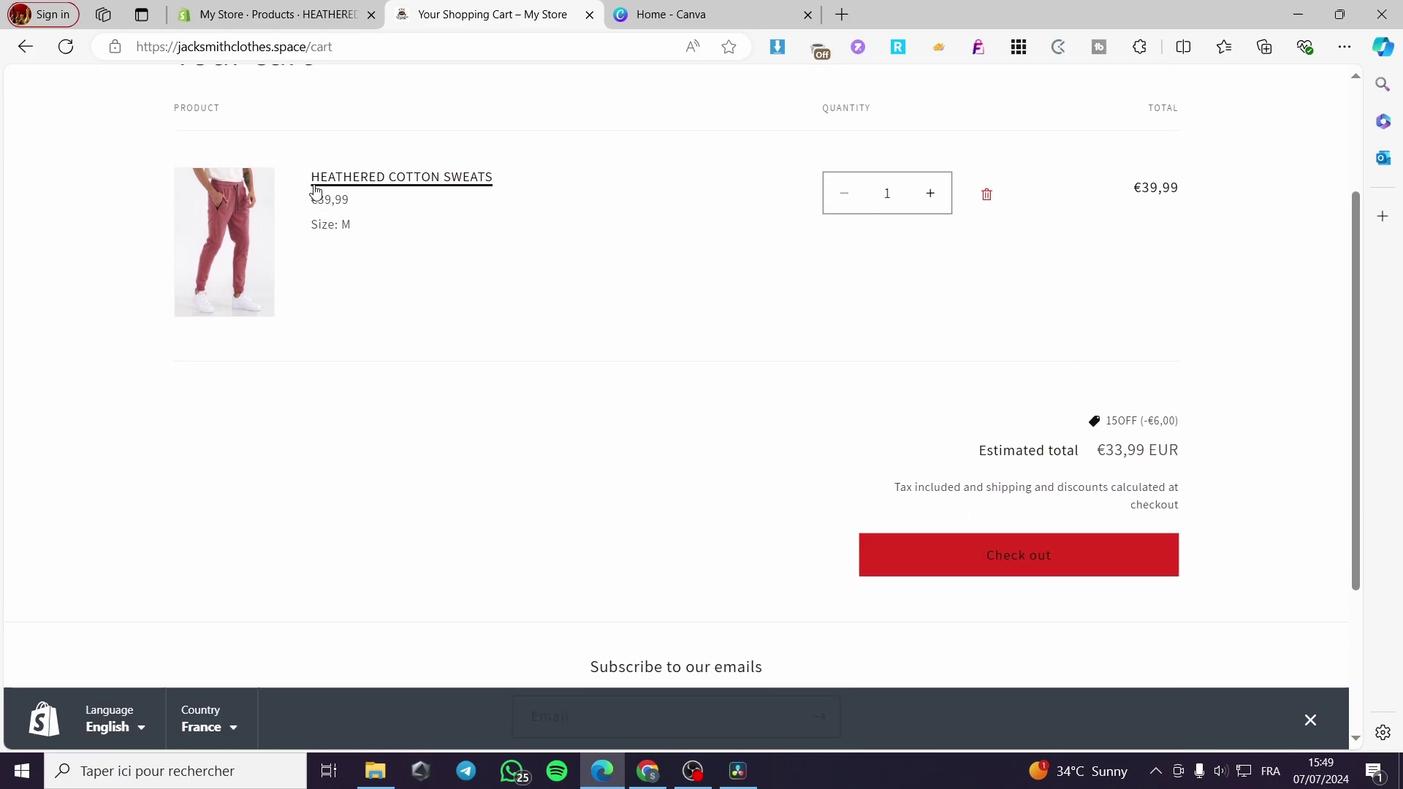
click(1019, 561)
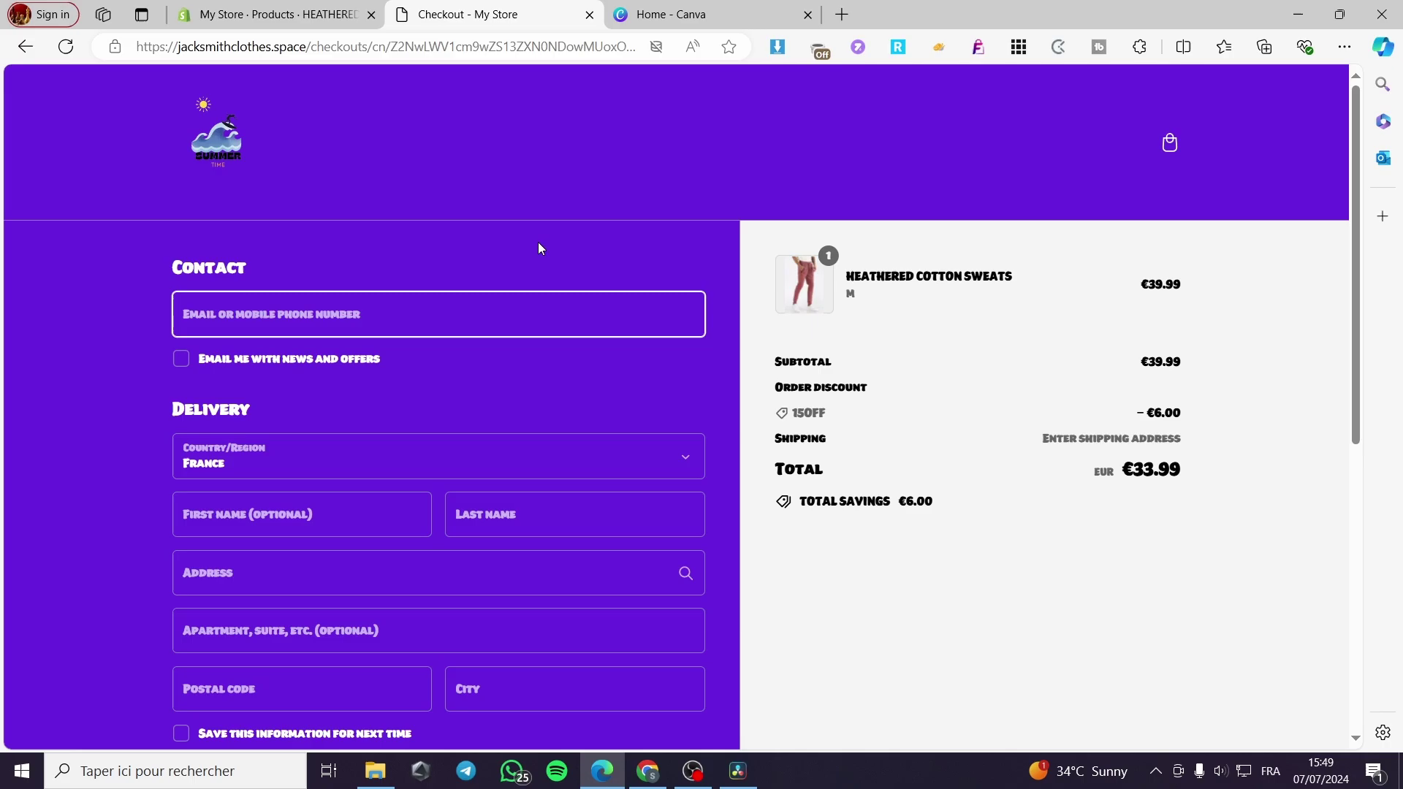
Step: Select the checkout page's URL in the address bar and switch to the Home - Canva tab
click(401, 46)
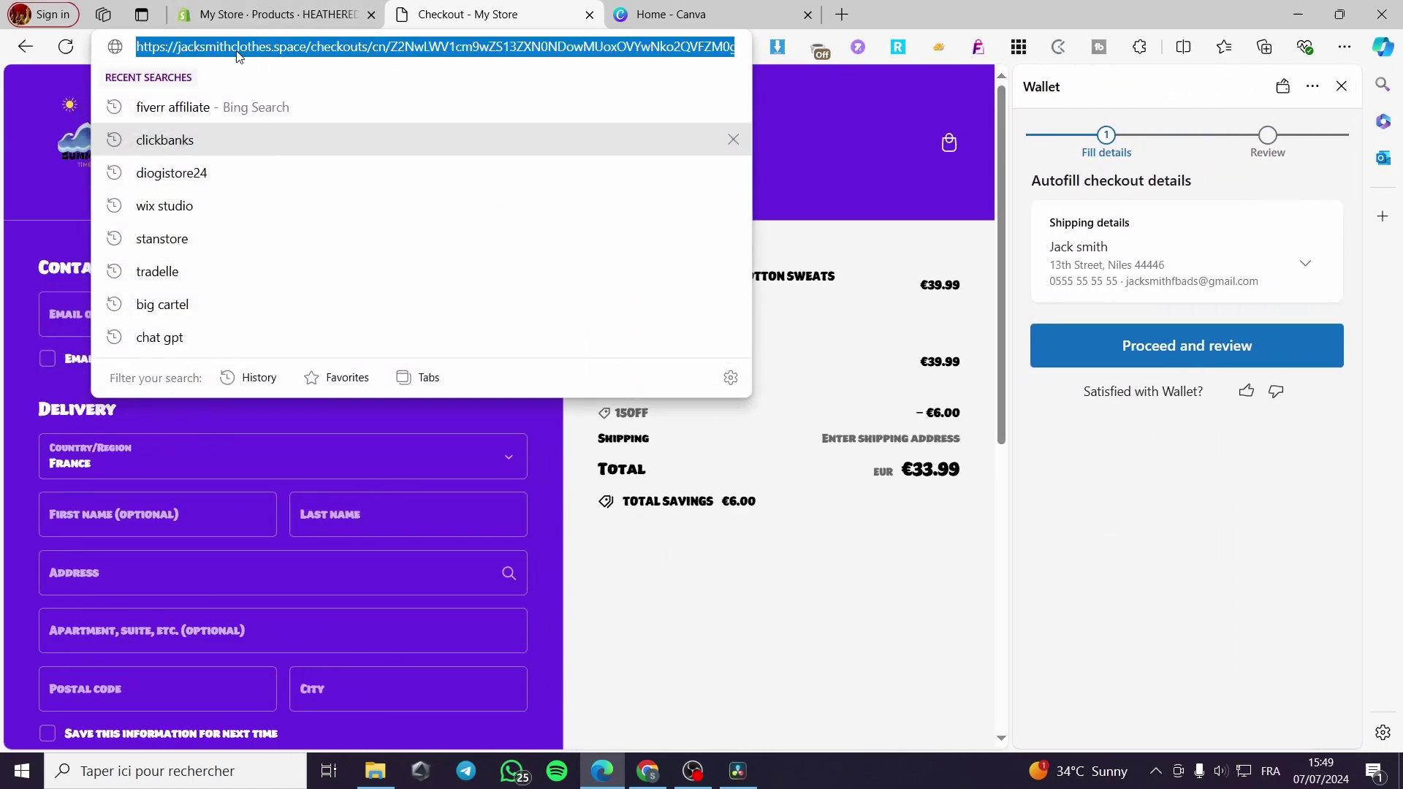
click(722, 7)
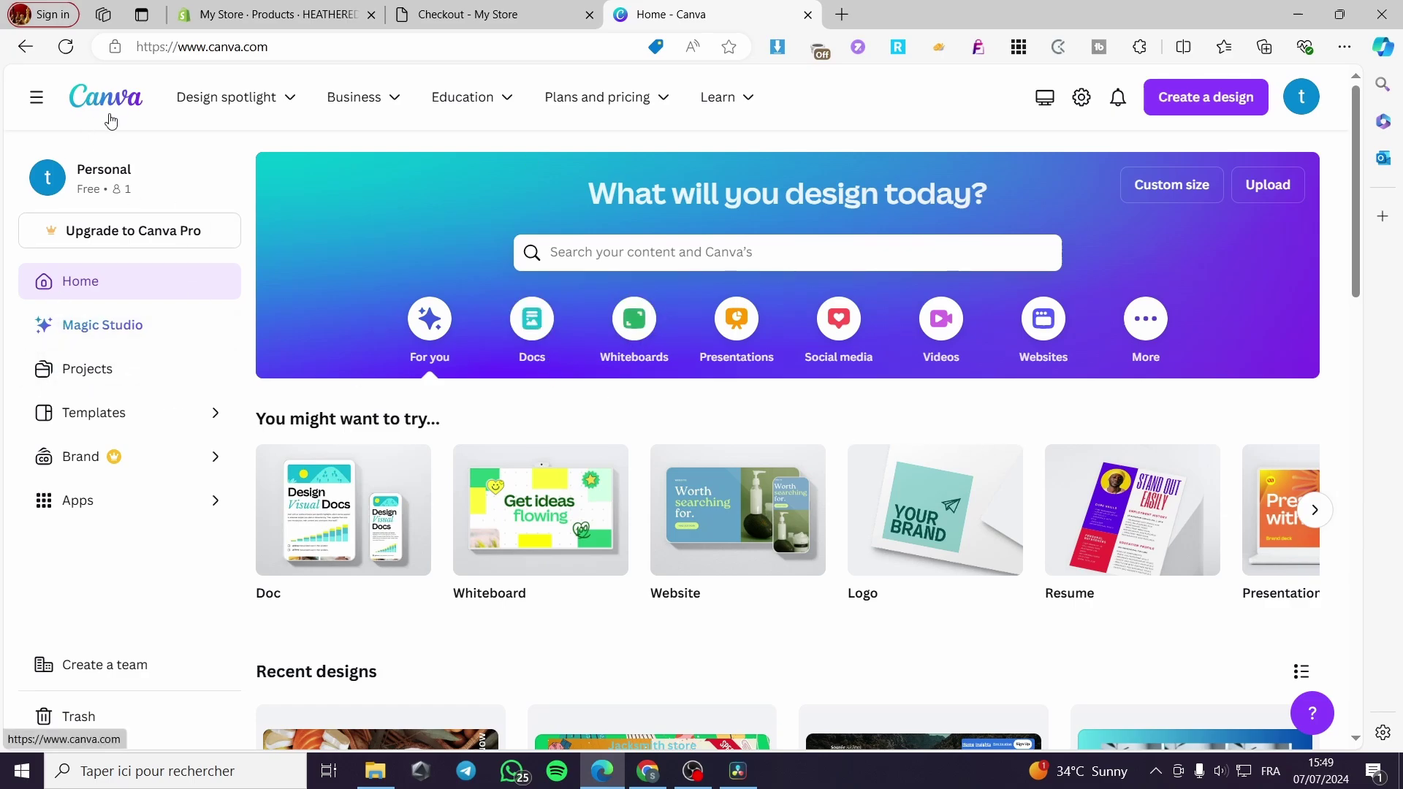
Step: Filter Projects to the Website category and open the Blue Travel Offers & Deals Website design
click(98, 376)
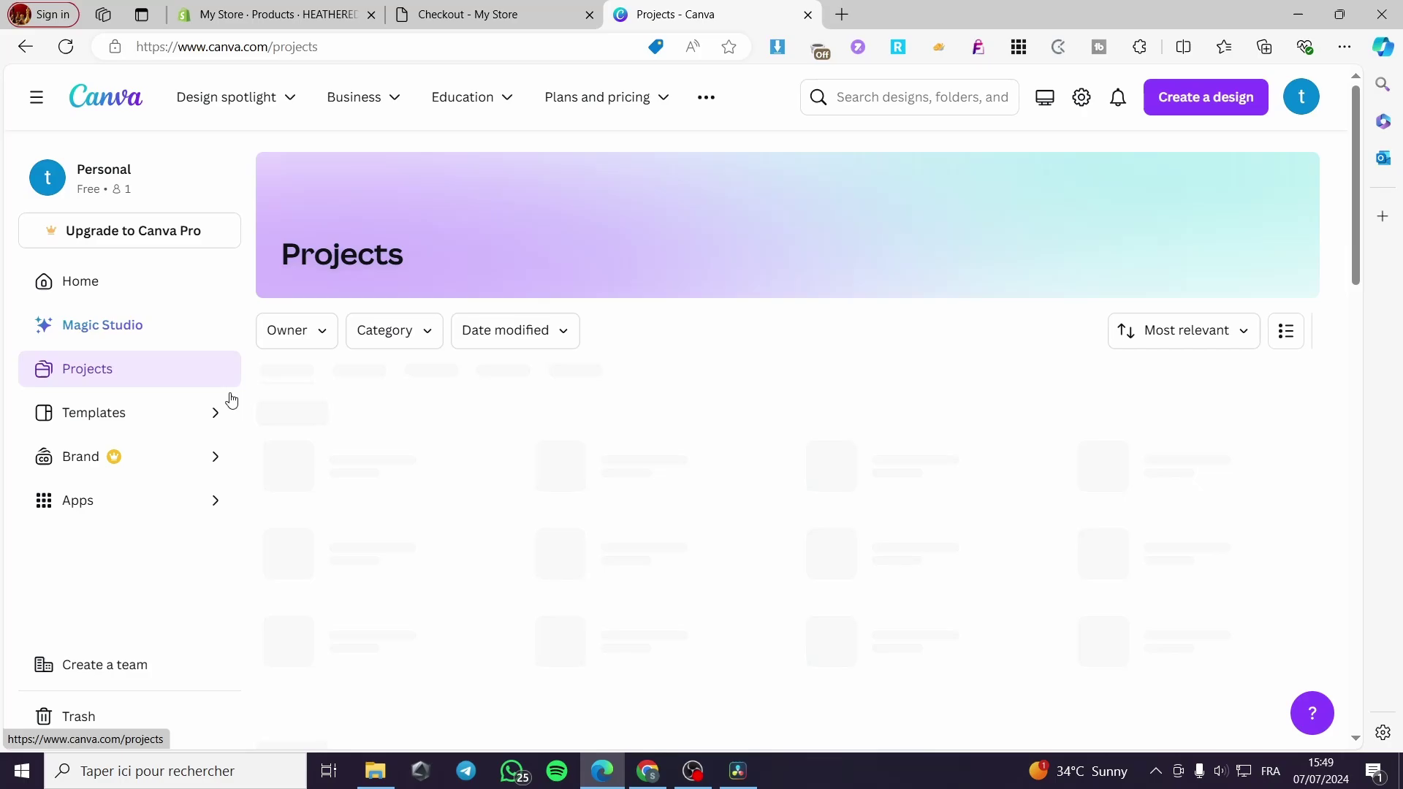
click(421, 340)
scroll(456, 441, down, 3)
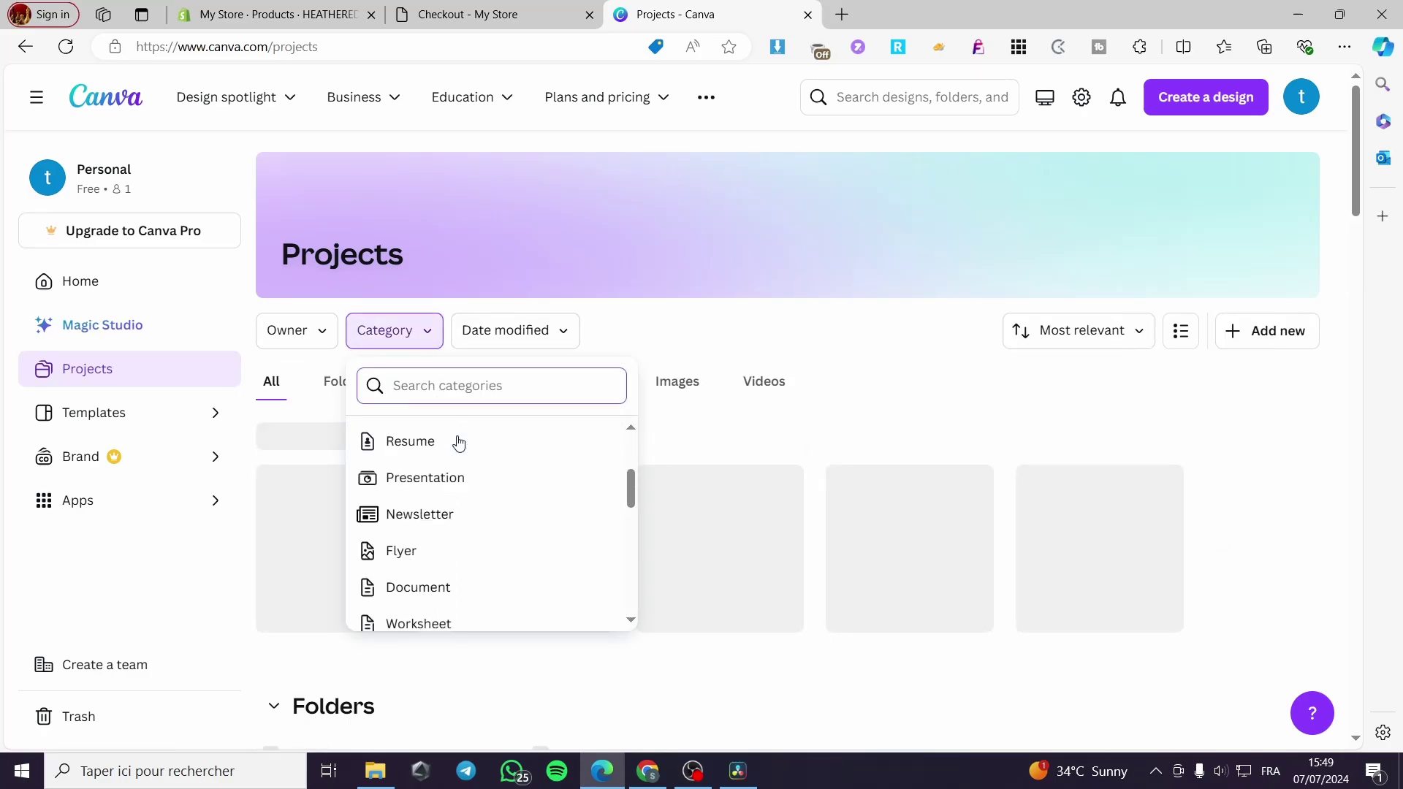
scroll(464, 441, down, 3)
scroll(471, 511, down, 2)
scroll(475, 526, down, 3)
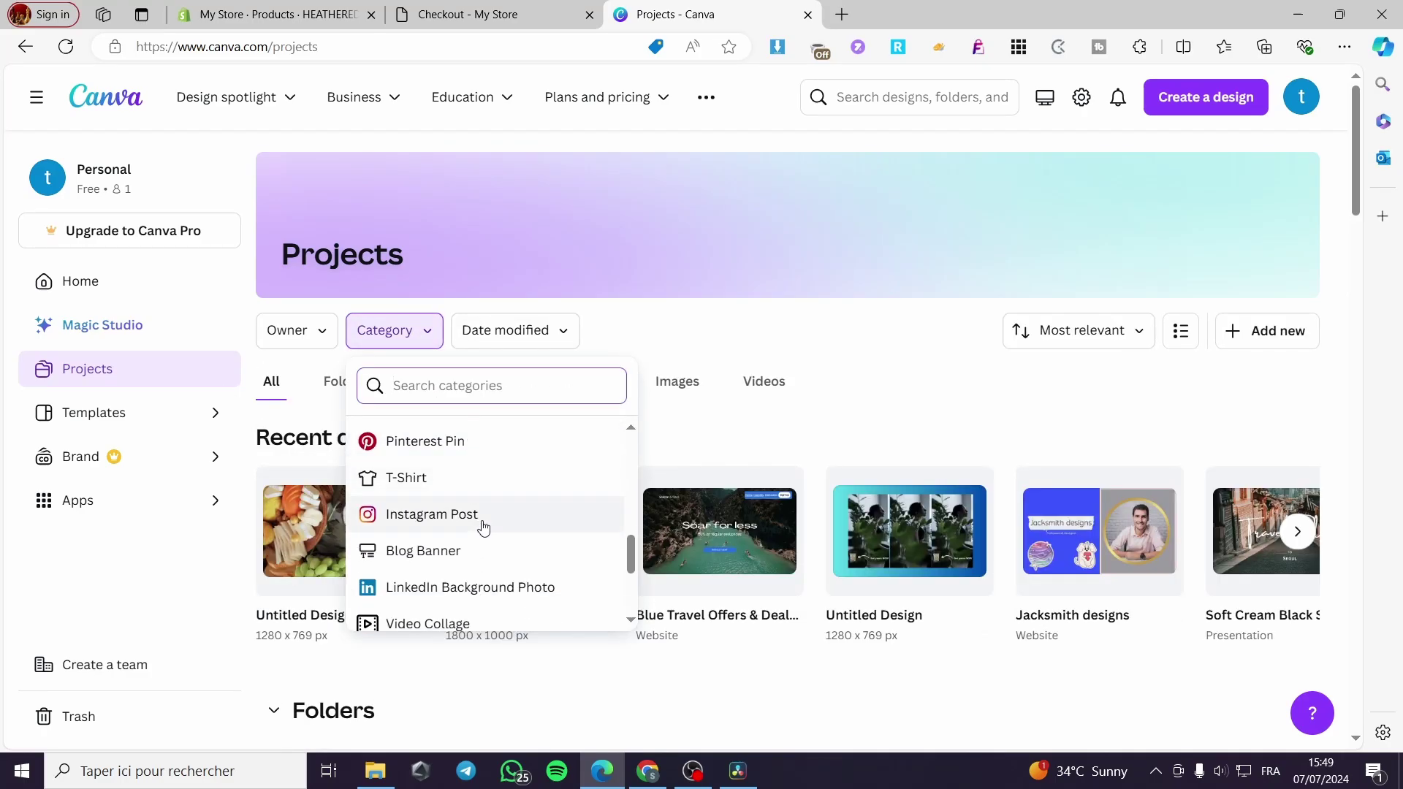
scroll(479, 526, down, 2)
scroll(478, 540, down, 3)
click(468, 385)
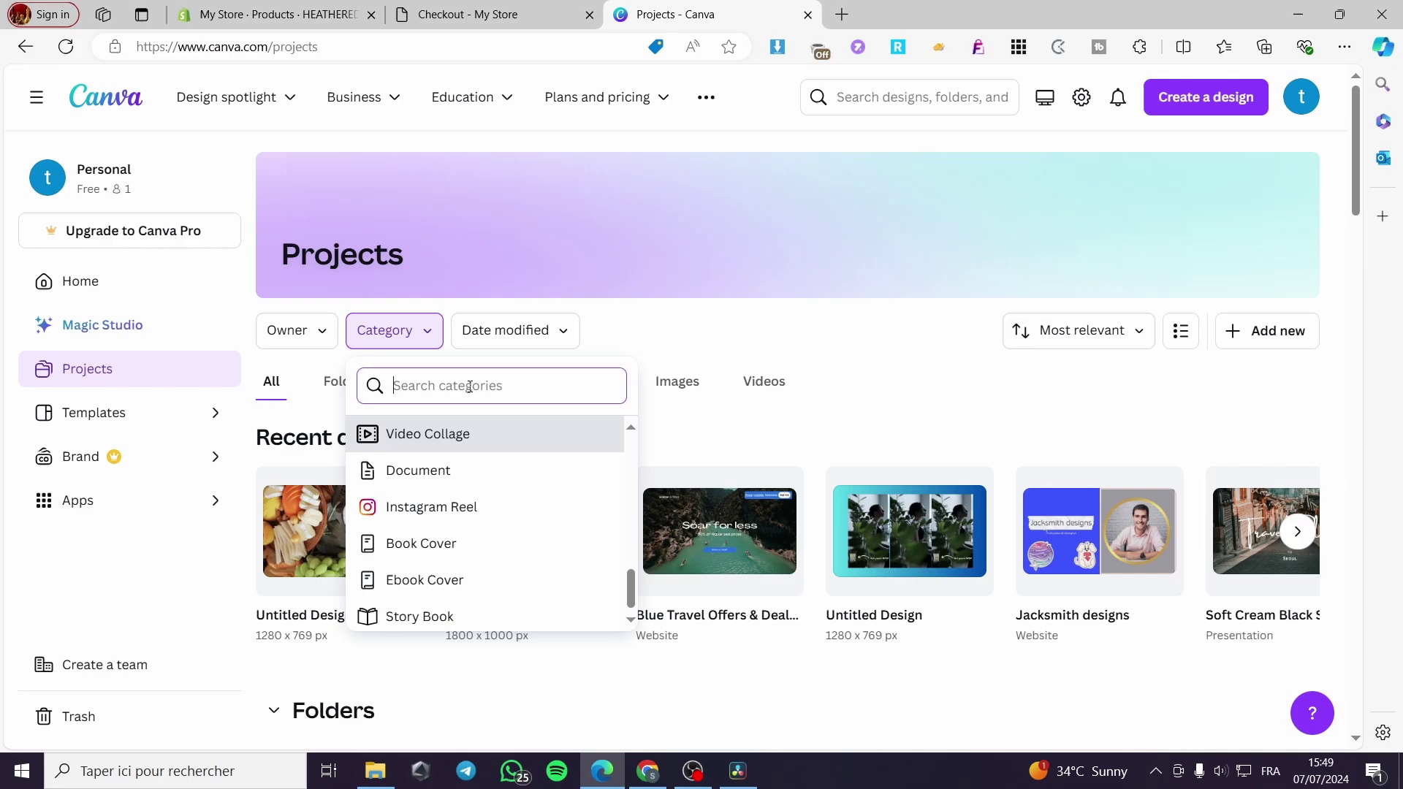
text(web)
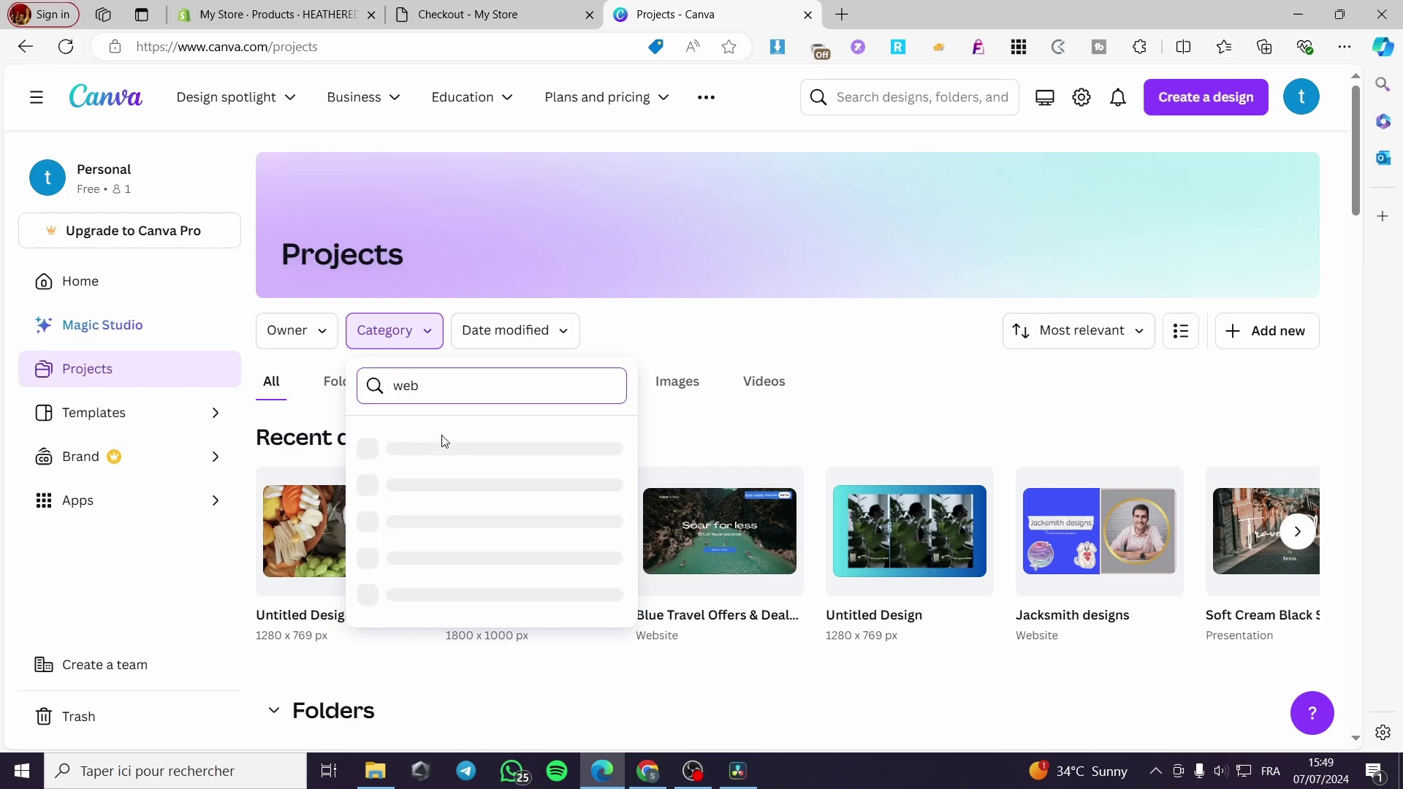
click(463, 475)
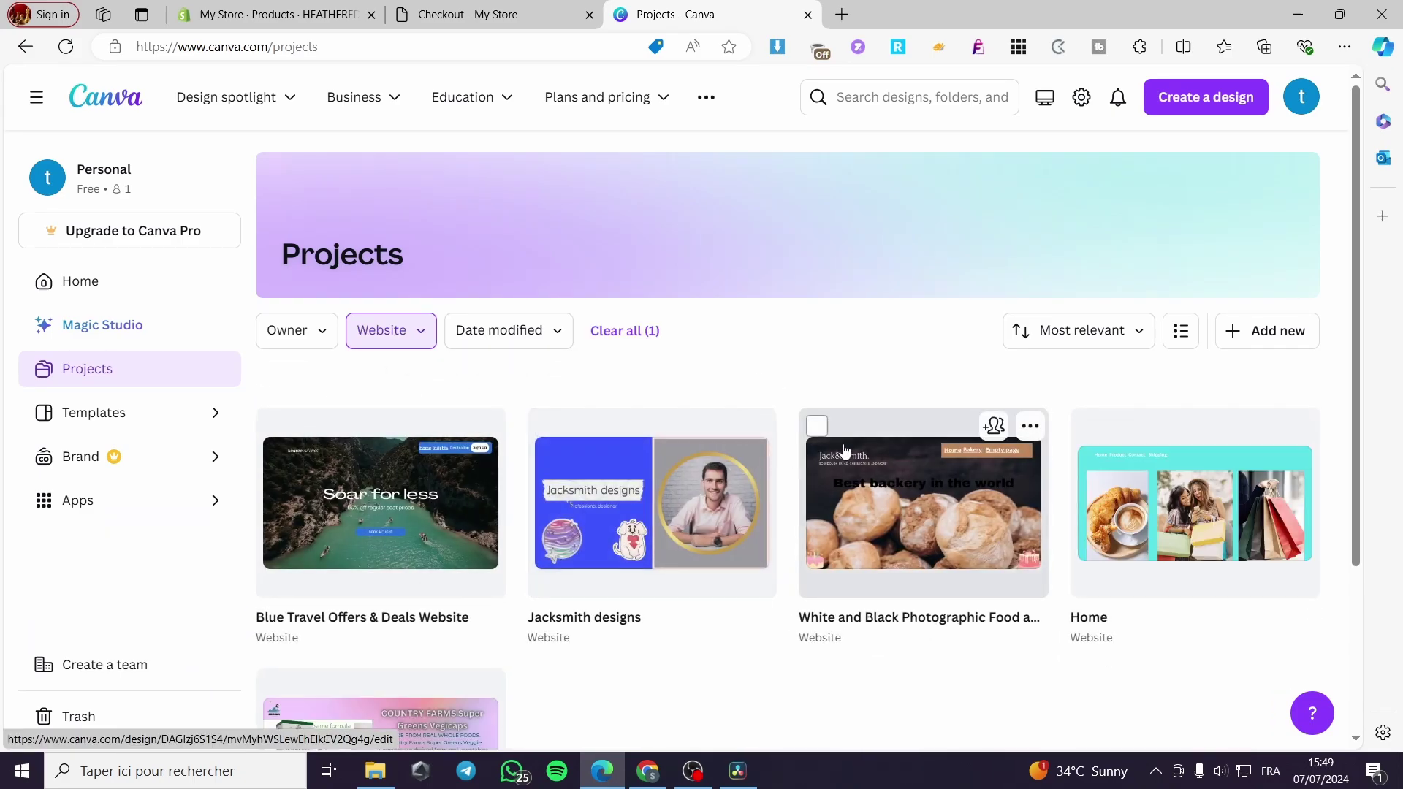
click(388, 525)
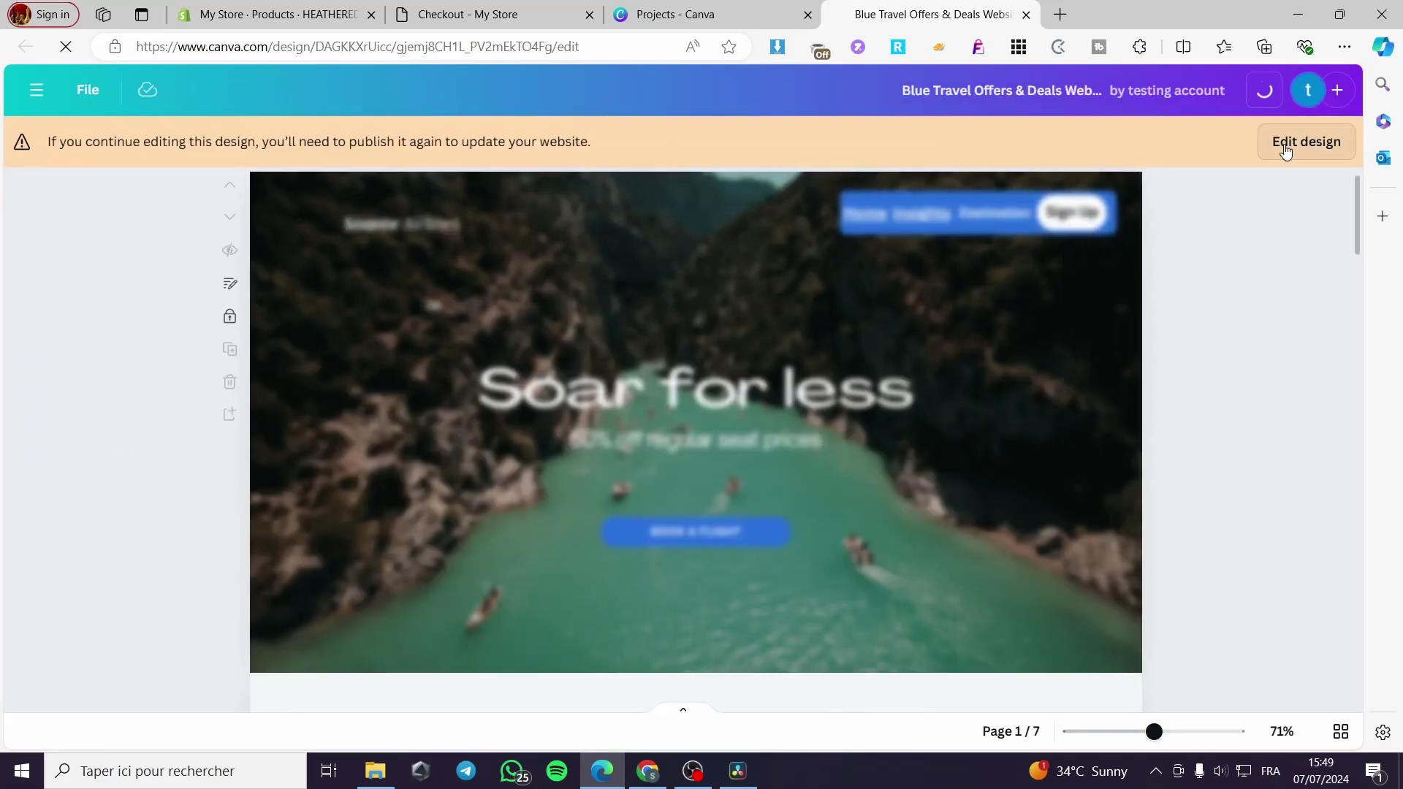
Step: Add a paragraph text box reading 'Buy Now', placed below the flight details and enlarged
click(1284, 146)
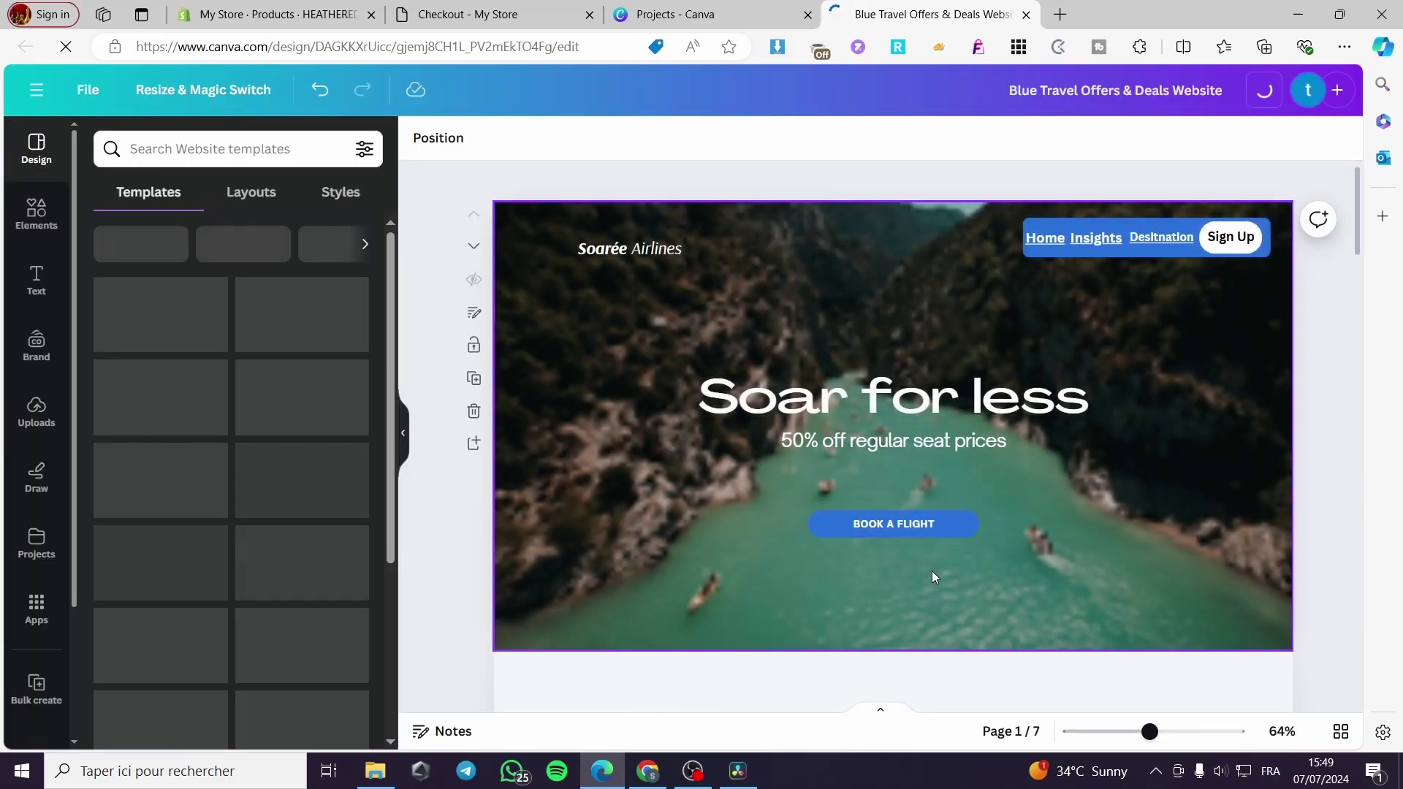
scroll(928, 566, down, 4)
scroll(843, 409, down, 3)
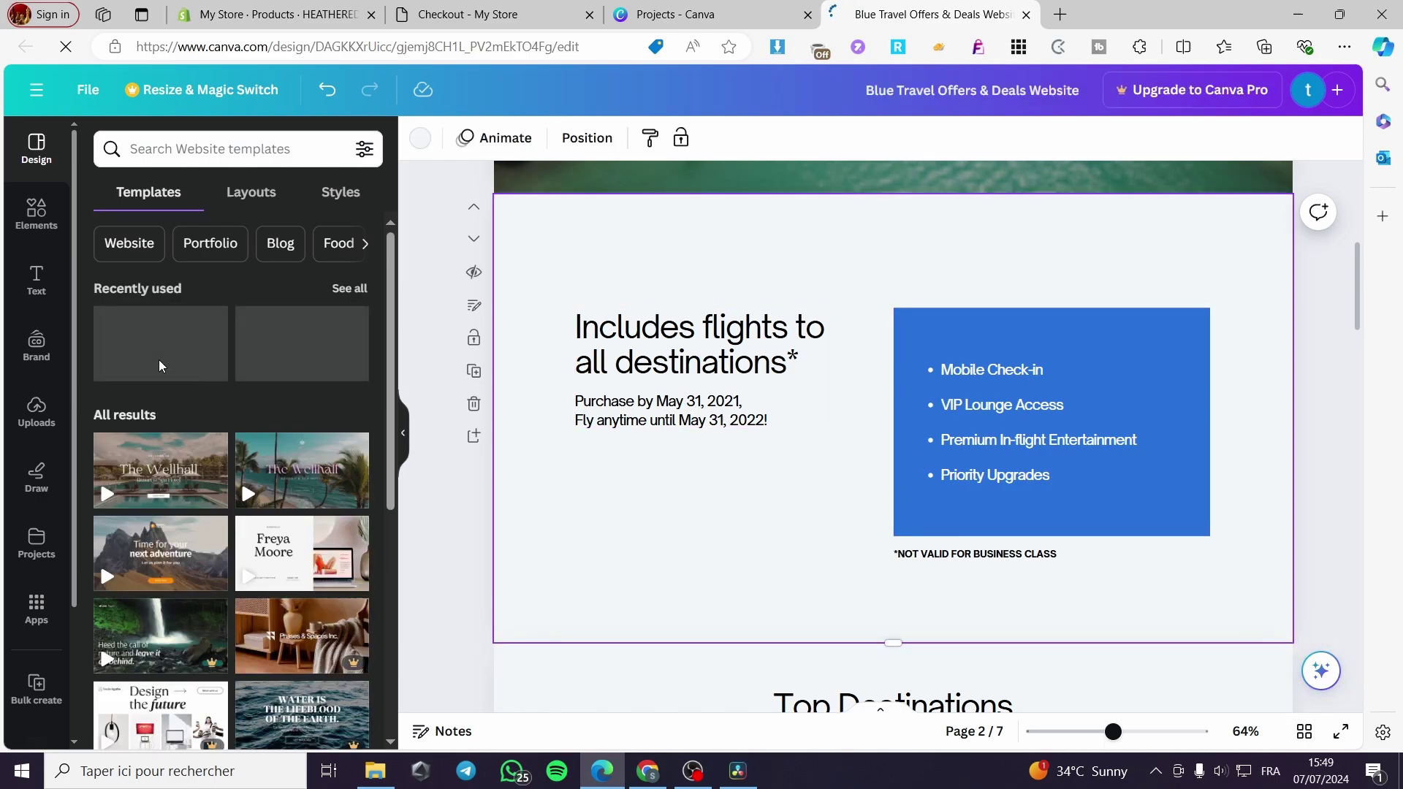
click(35, 280)
click(257, 217)
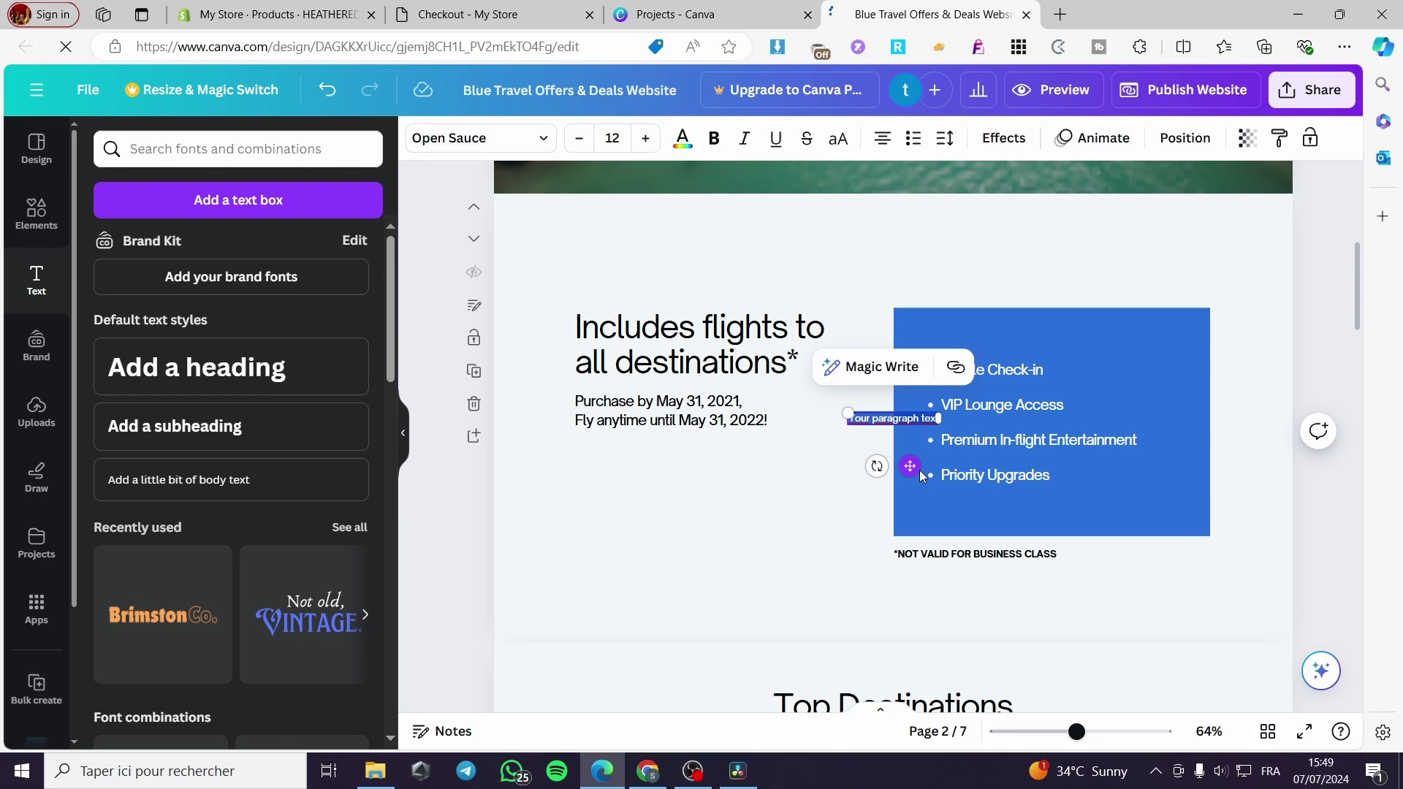
key(BackSpace)
text(Buy)
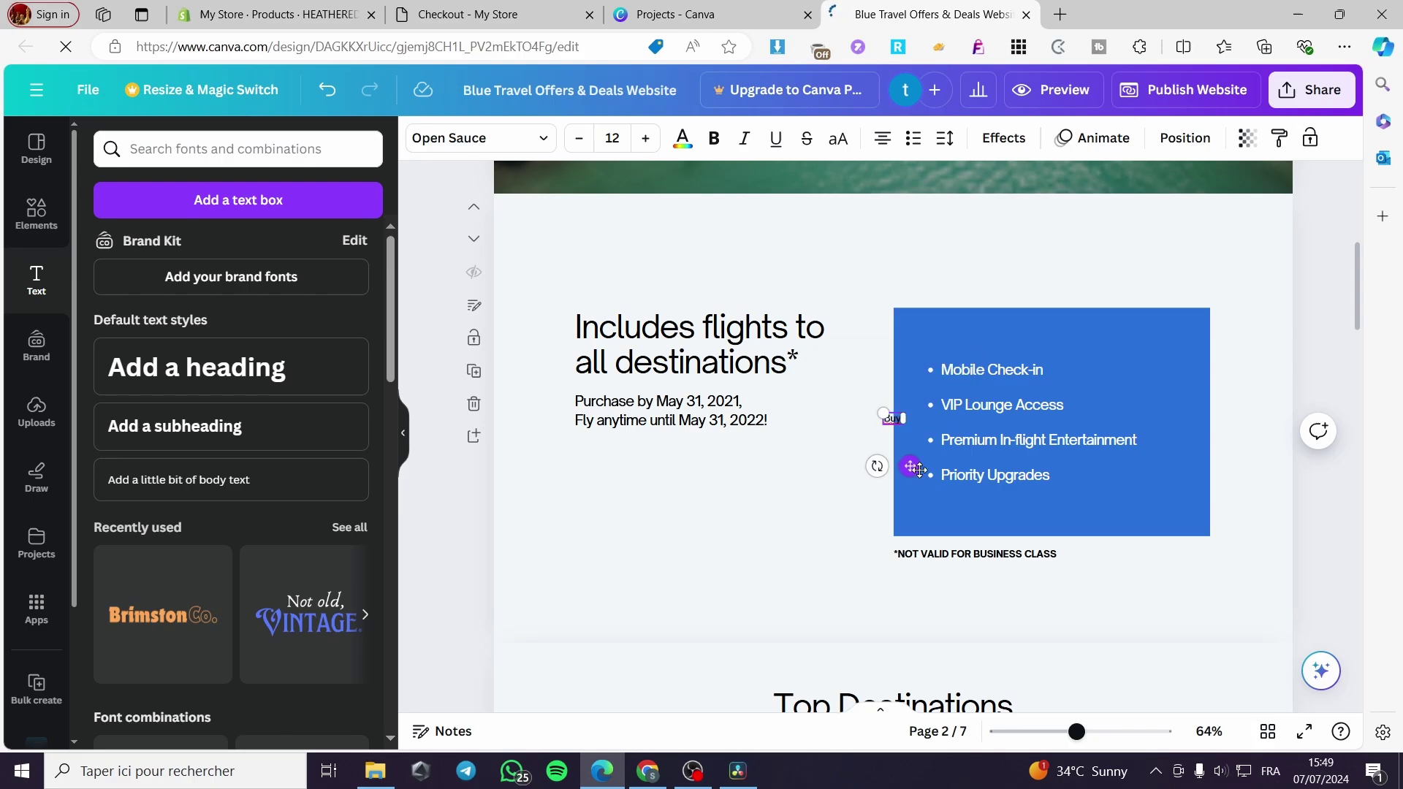
text( Now)
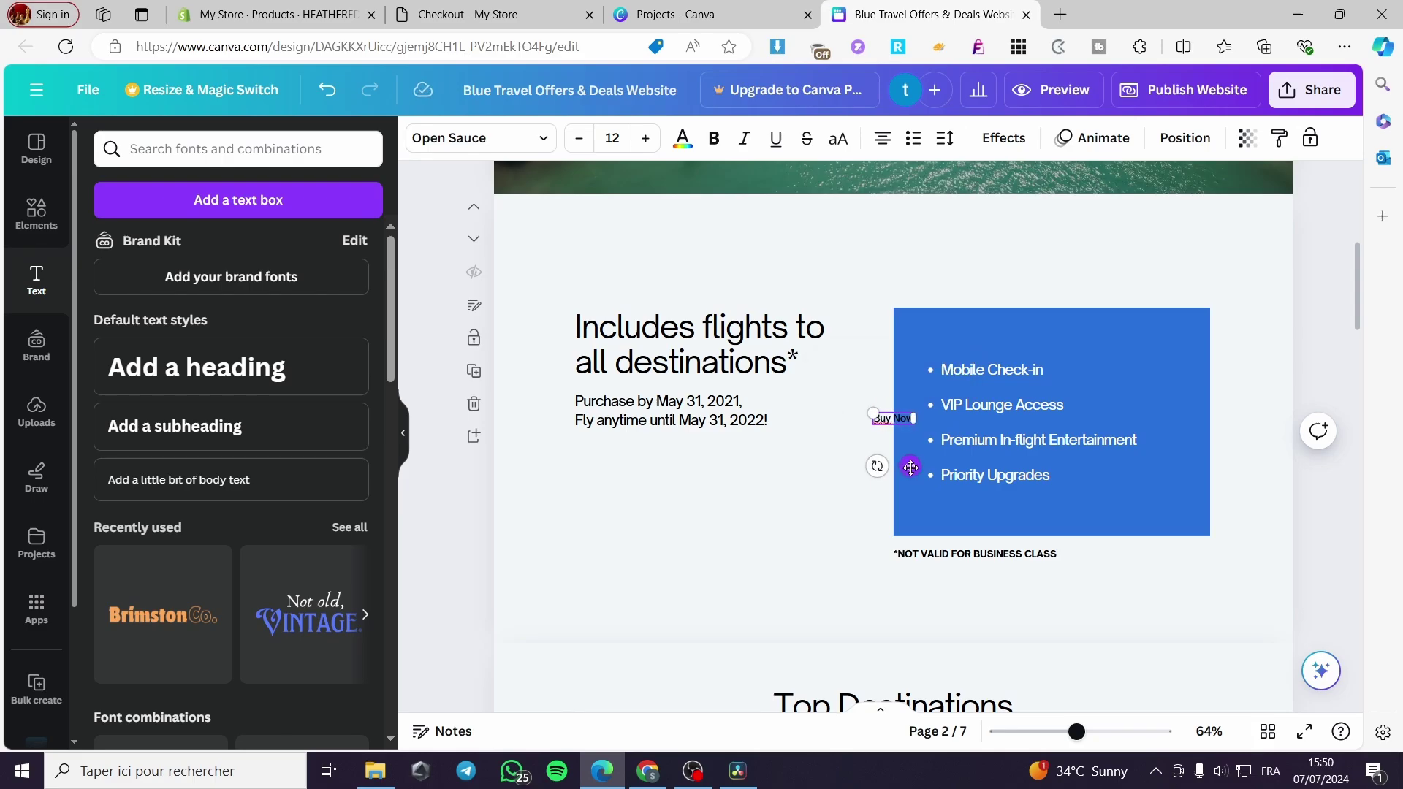
drag(910, 467, 691, 588)
drag(650, 531, 605, 499)
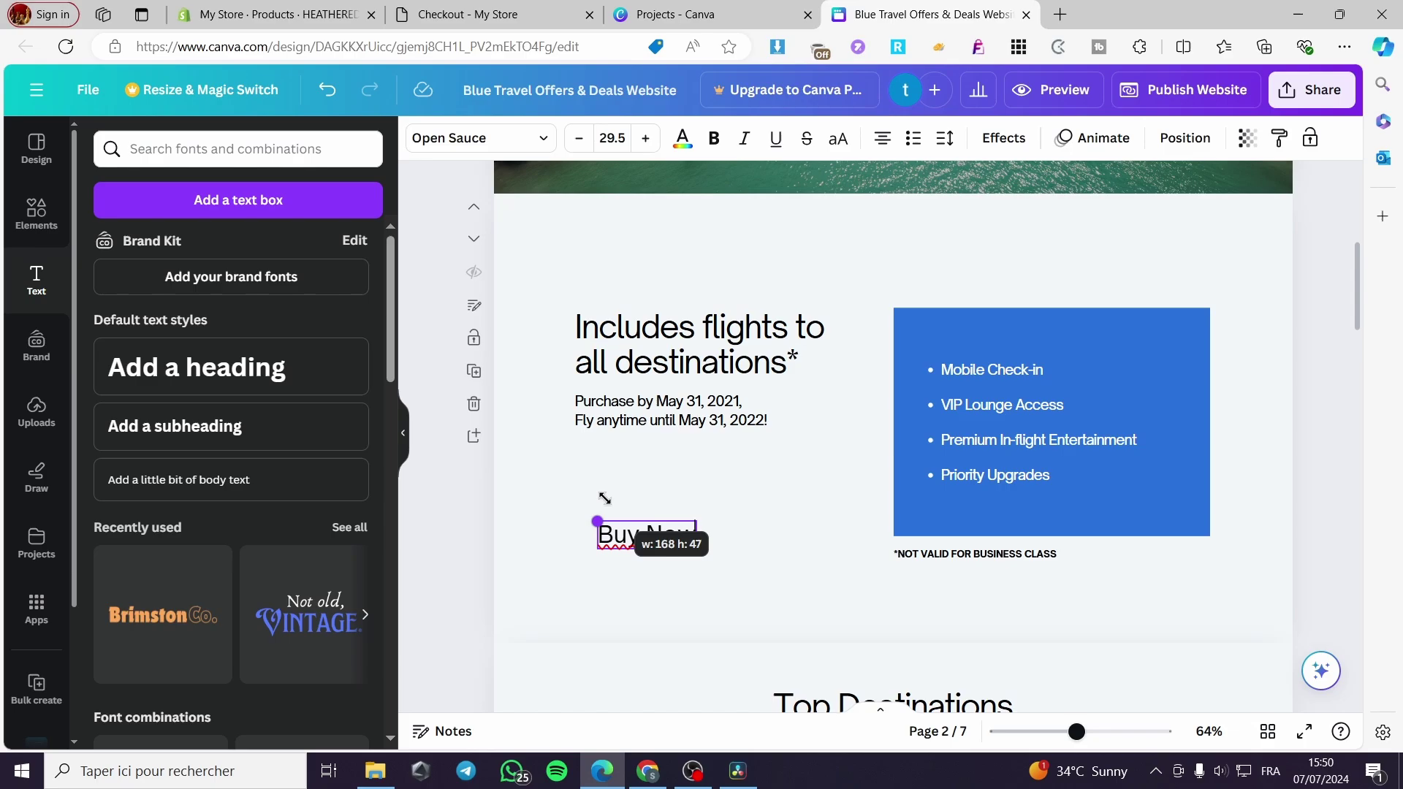
Step: Place a blue rounded square behind 'Buy Now' and resize it into a snug pill
click(37, 212)
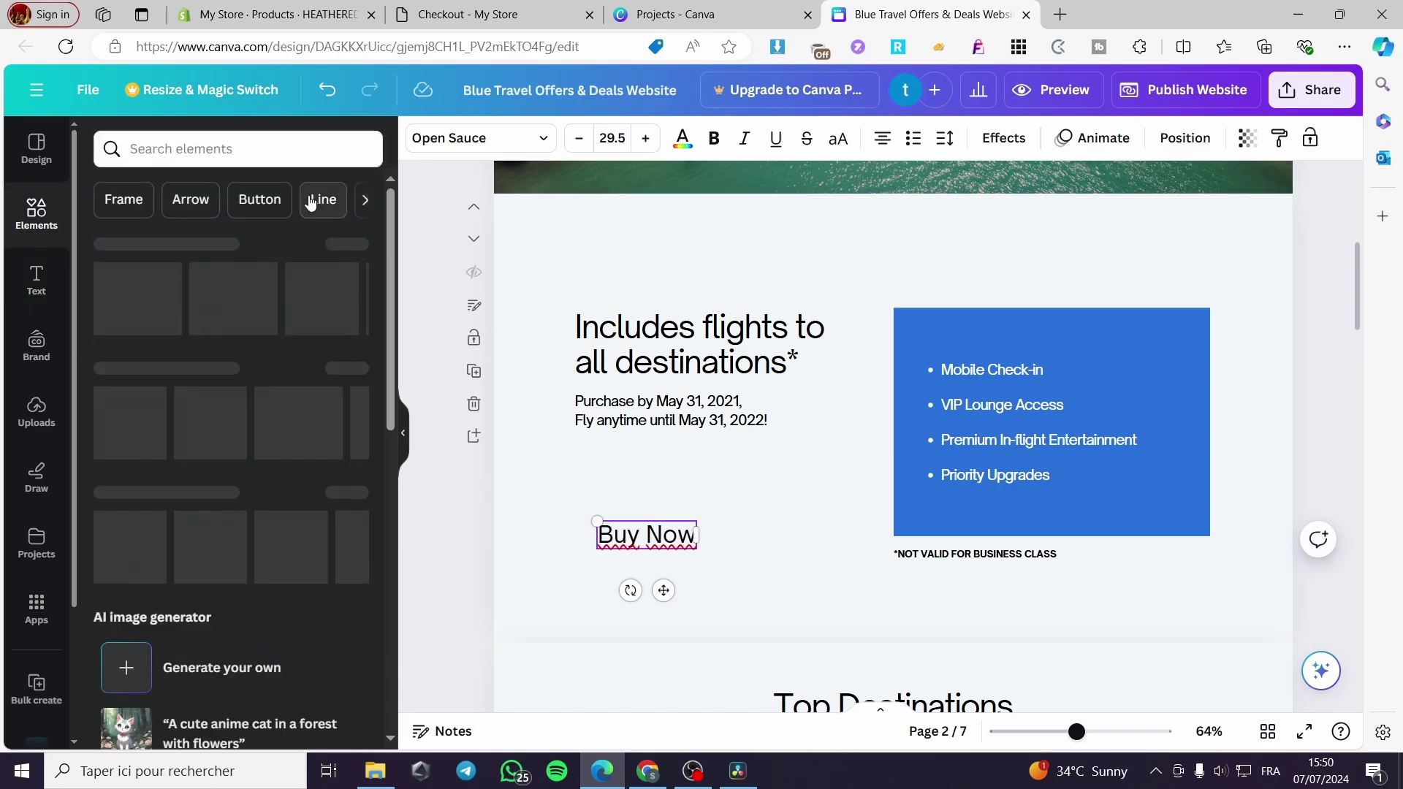
click(177, 413)
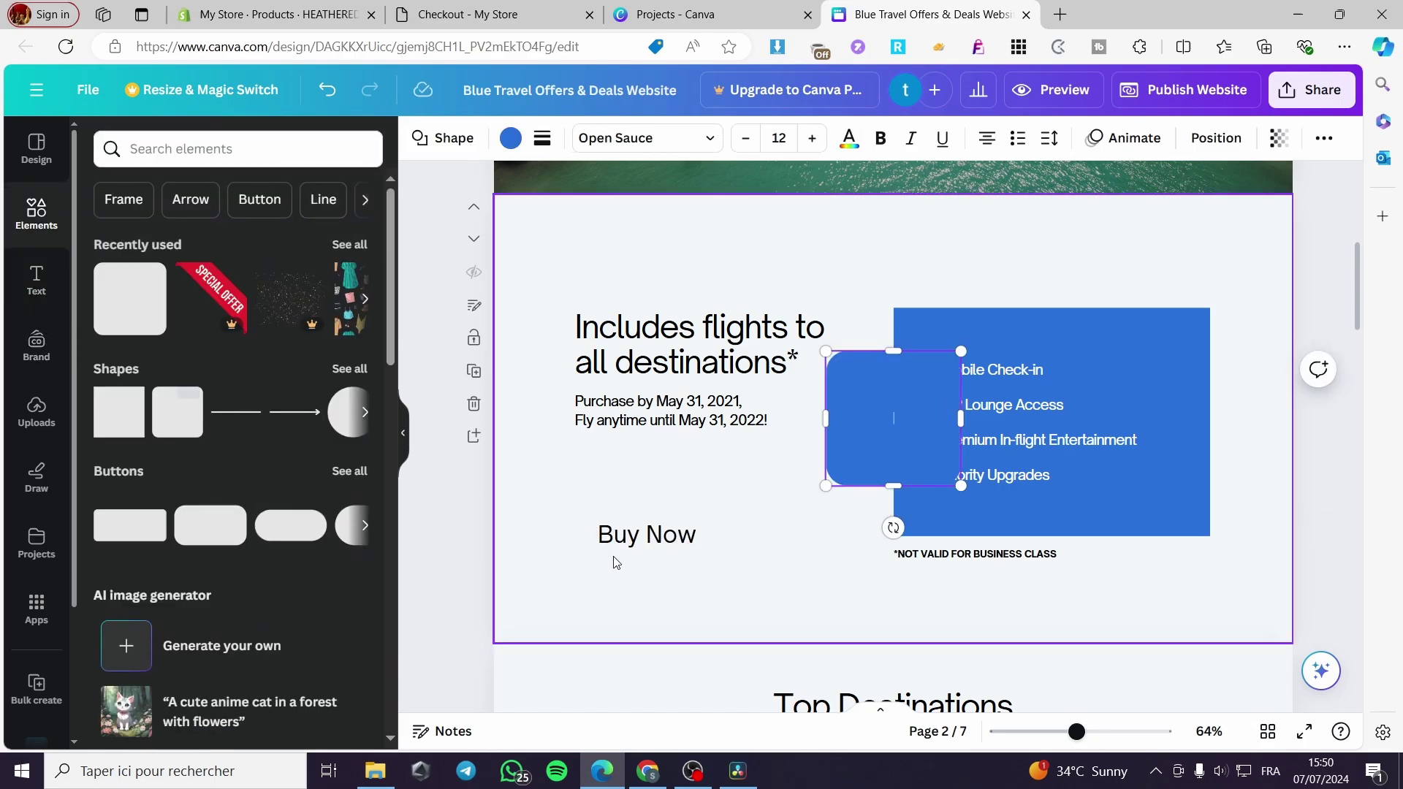
drag(892, 418, 646, 520)
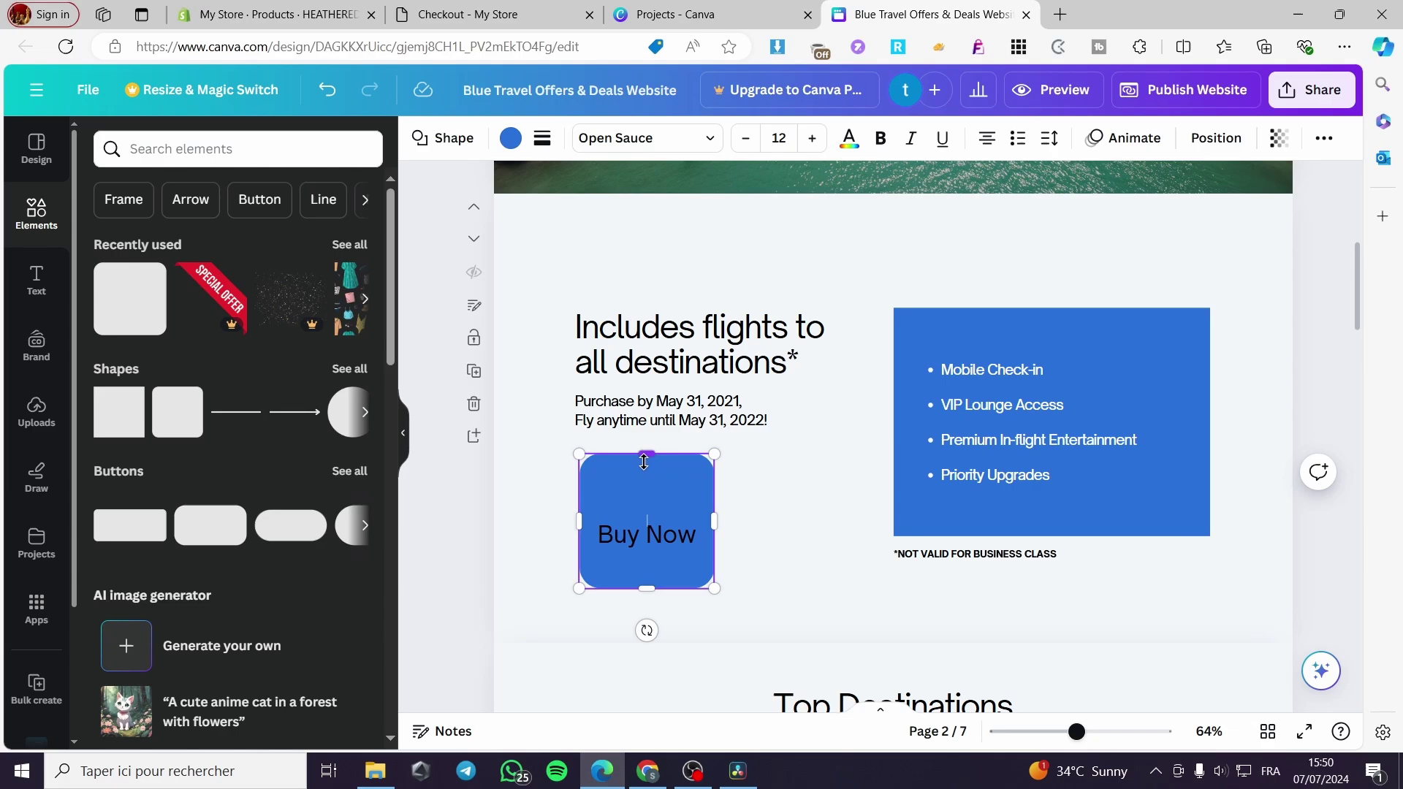
drag(643, 455, 646, 511)
drag(646, 588, 648, 559)
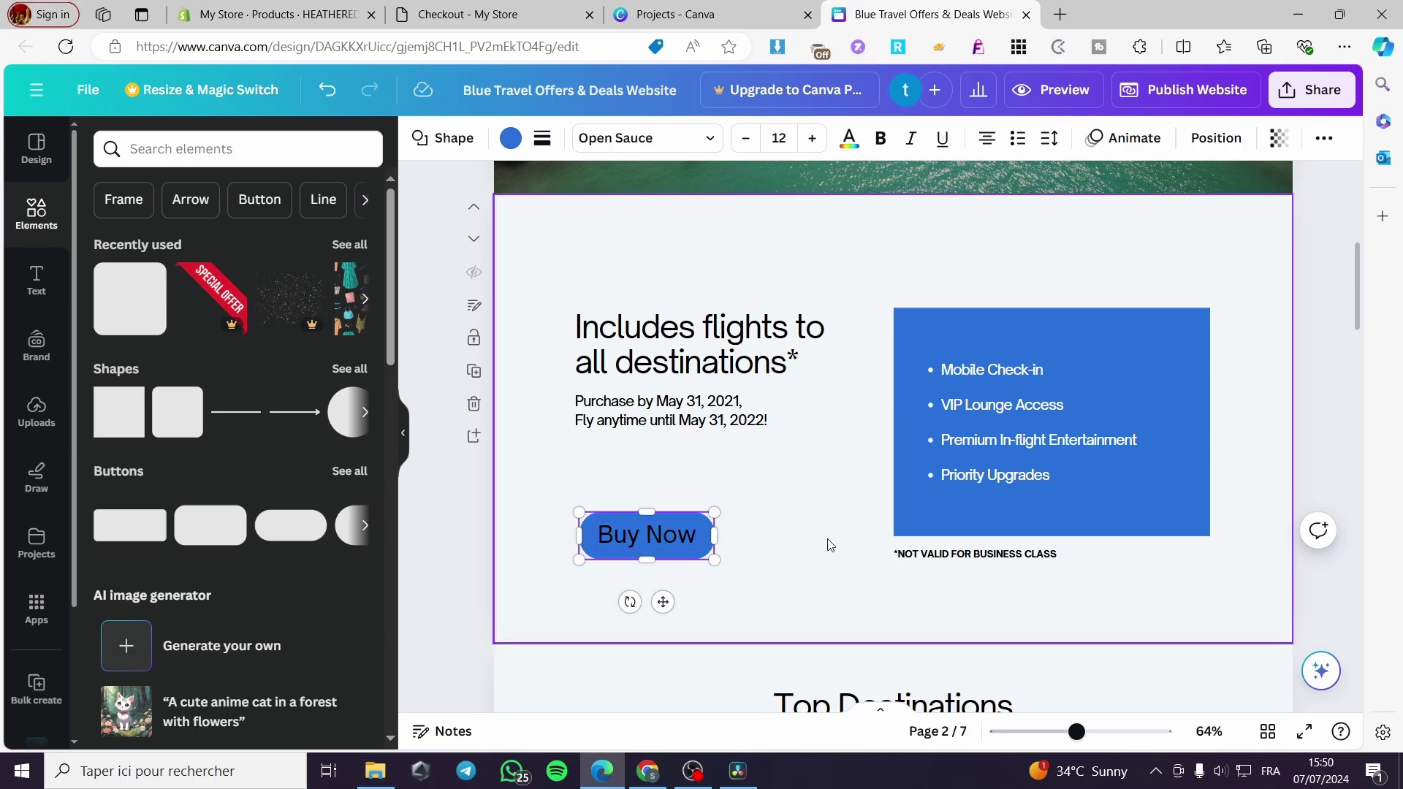
click(774, 548)
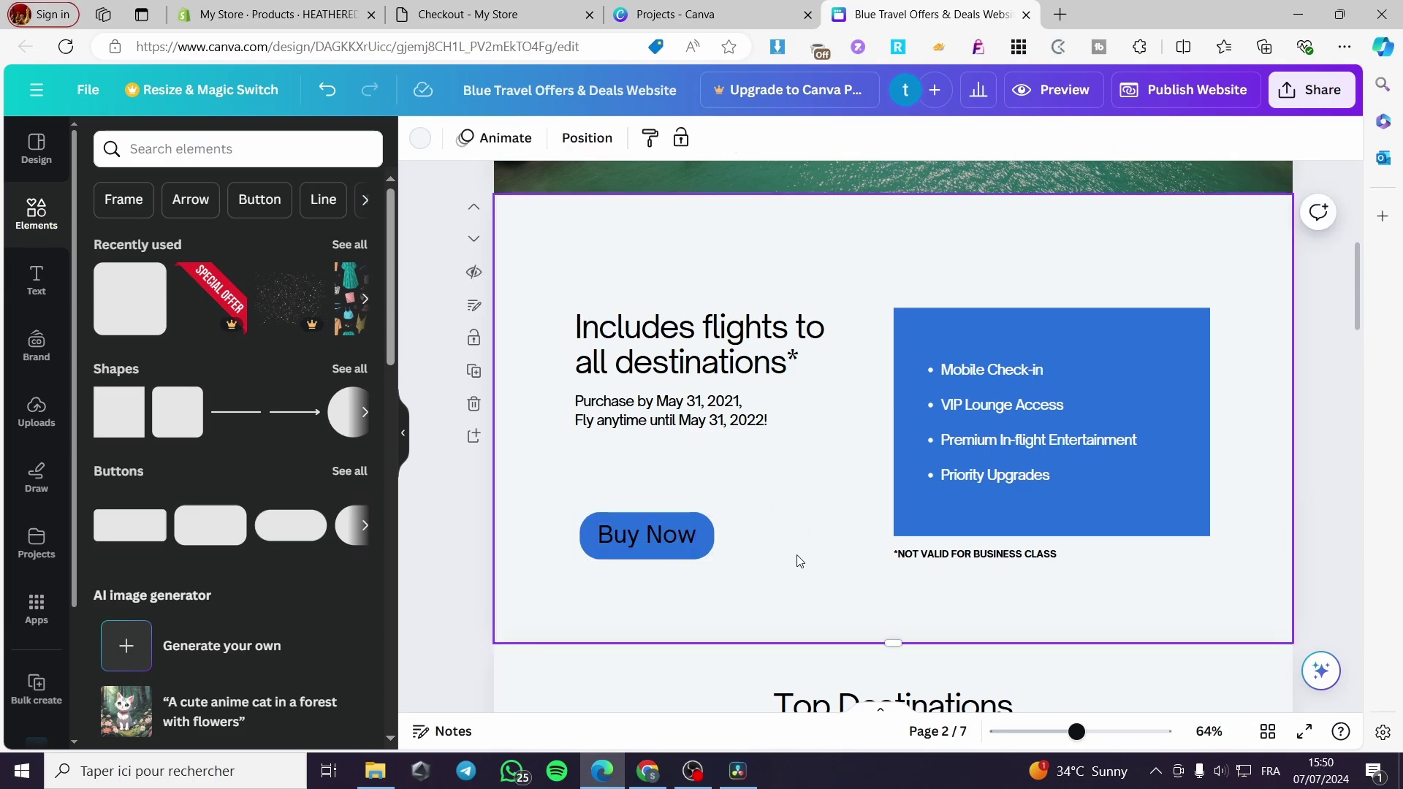
double_click(660, 536)
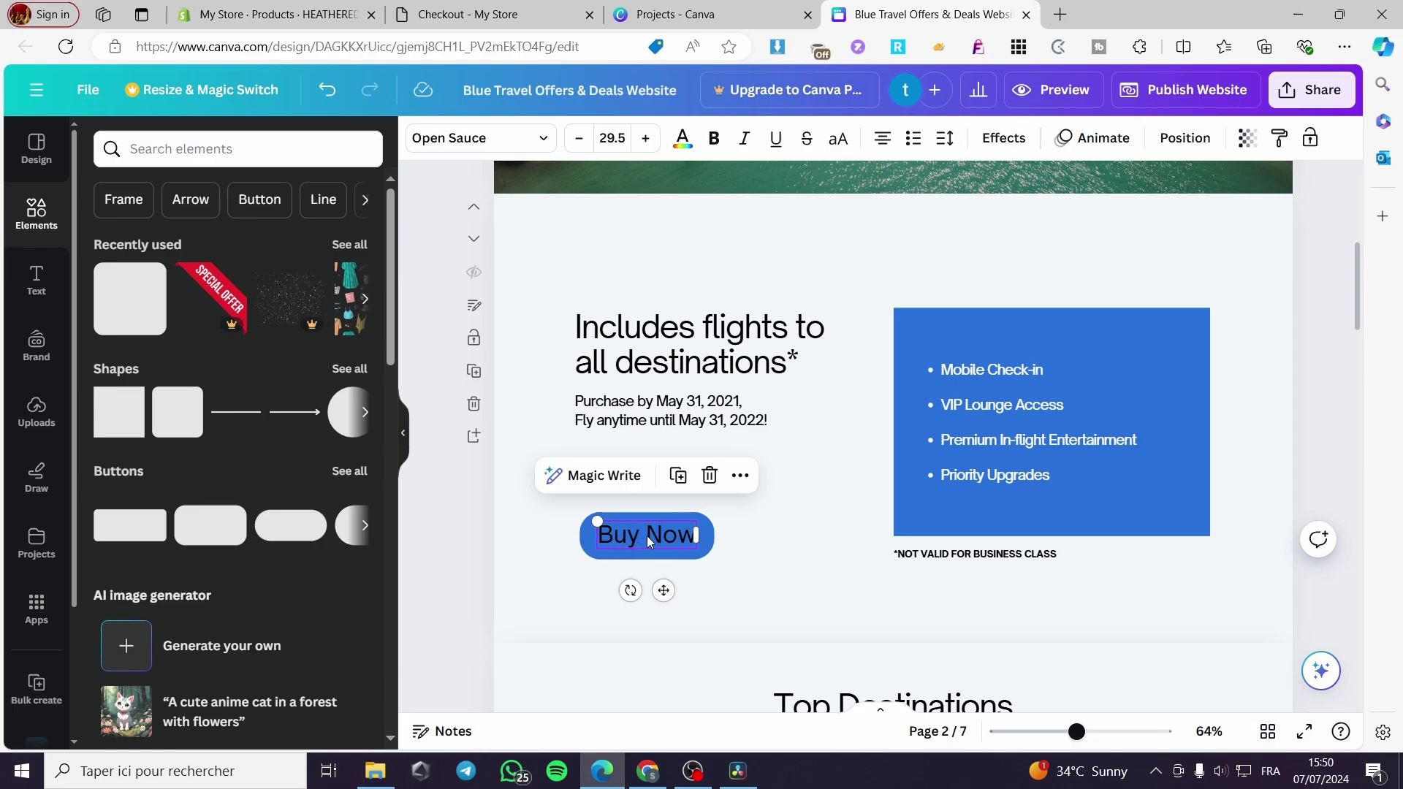
Step: Group the Buy Now text with the pill, nudge it left, then ungroup them
click(711, 533)
click(662, 466)
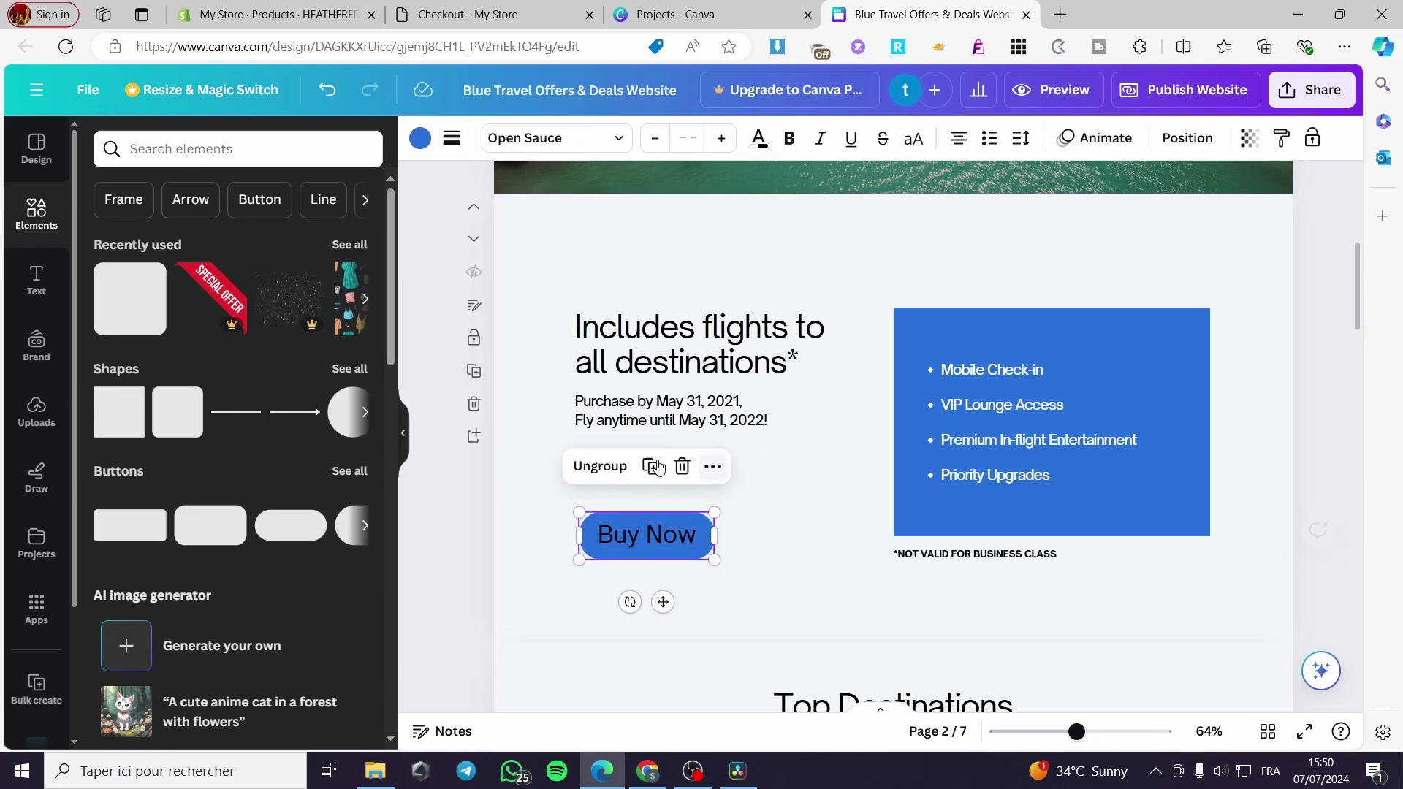
drag(700, 561, 672, 562)
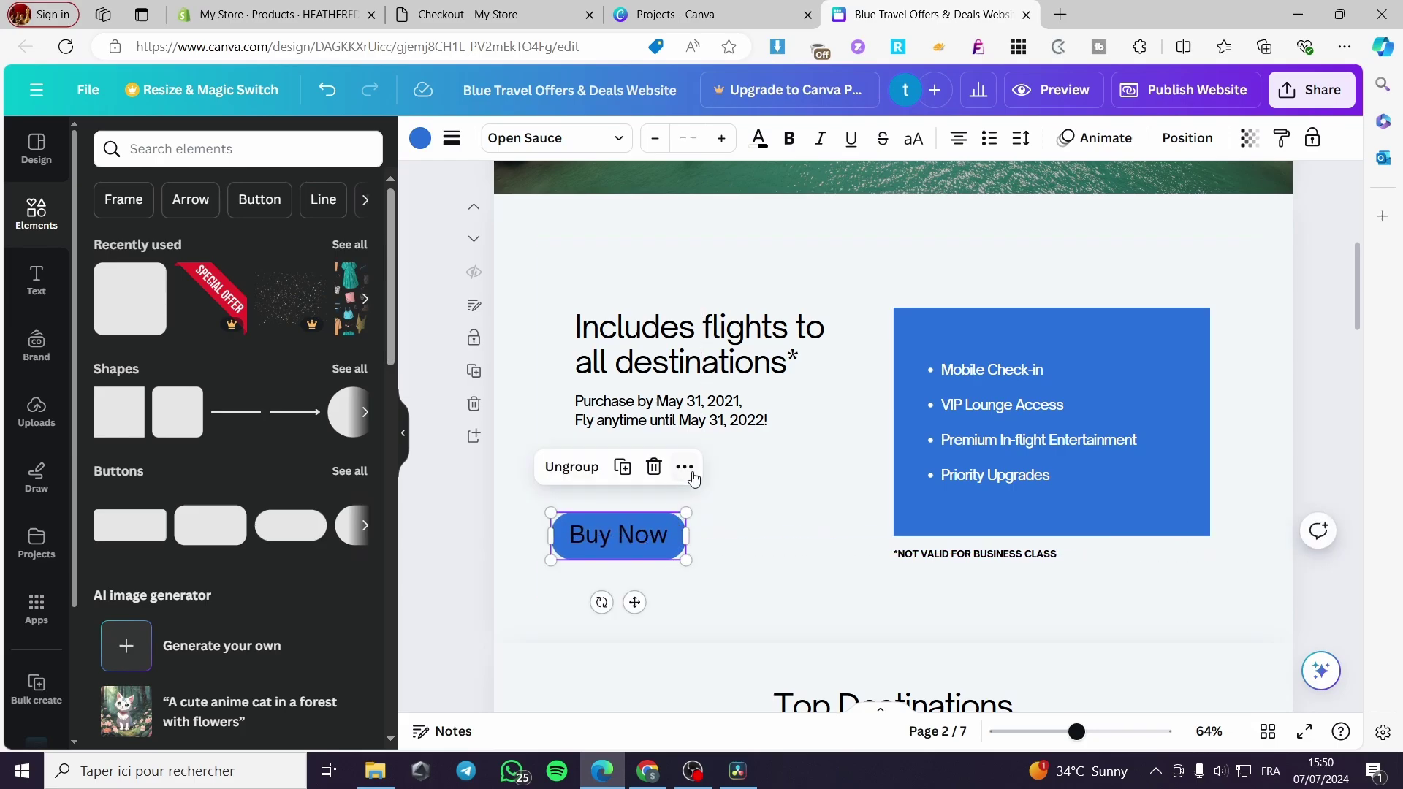
click(686, 468)
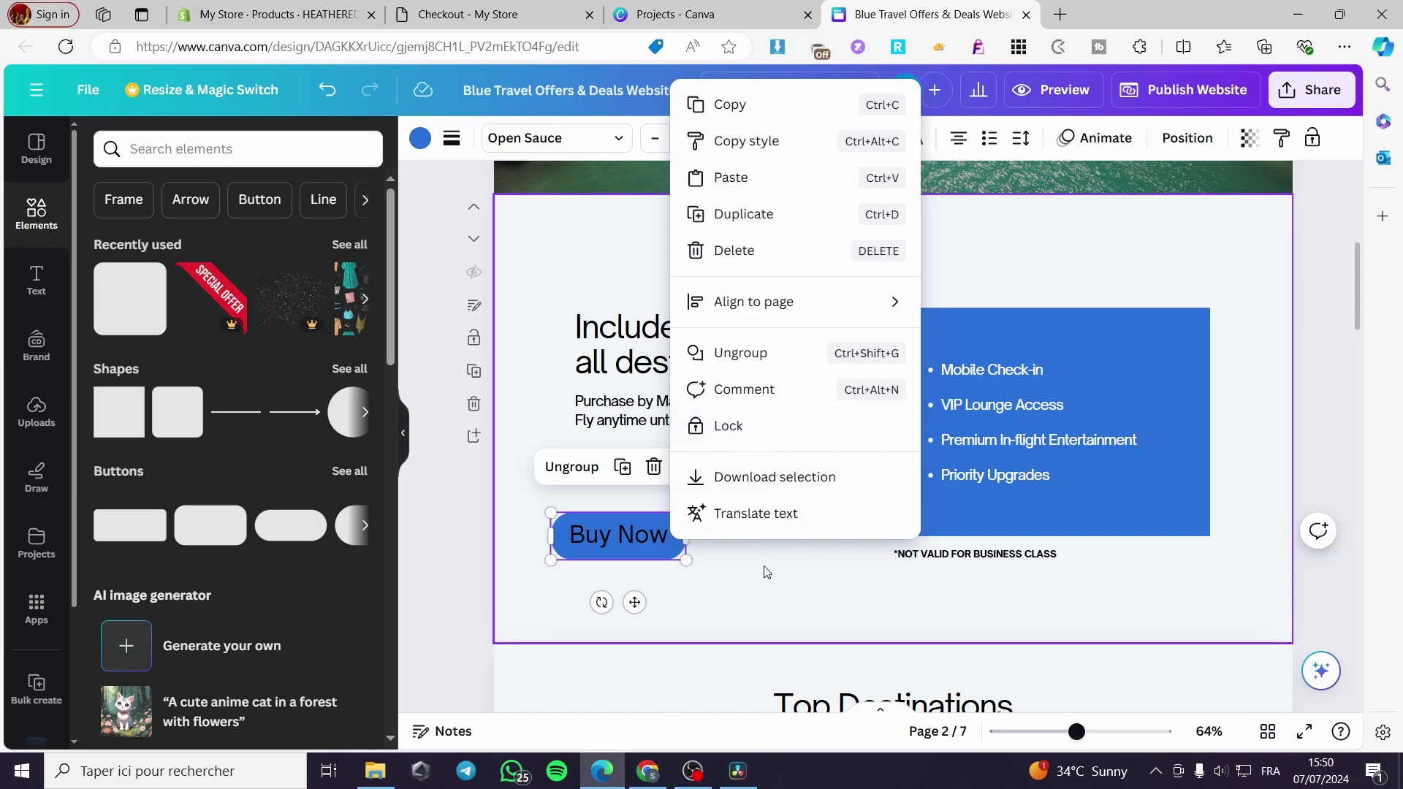
click(630, 535)
double_click(630, 534)
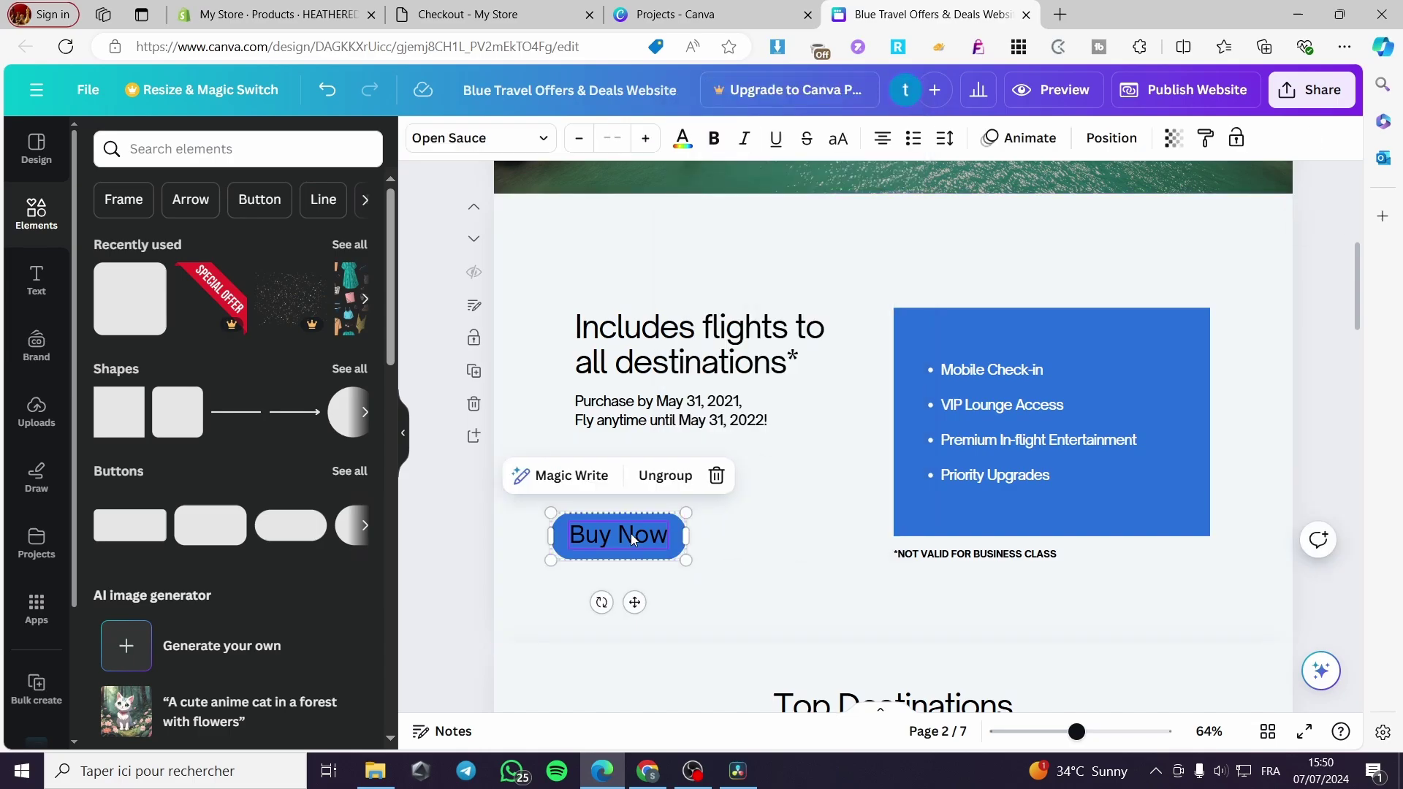
click(665, 479)
Step: Link the pill shape to the pasted checkout URL and bring up the publishing options
click(739, 468)
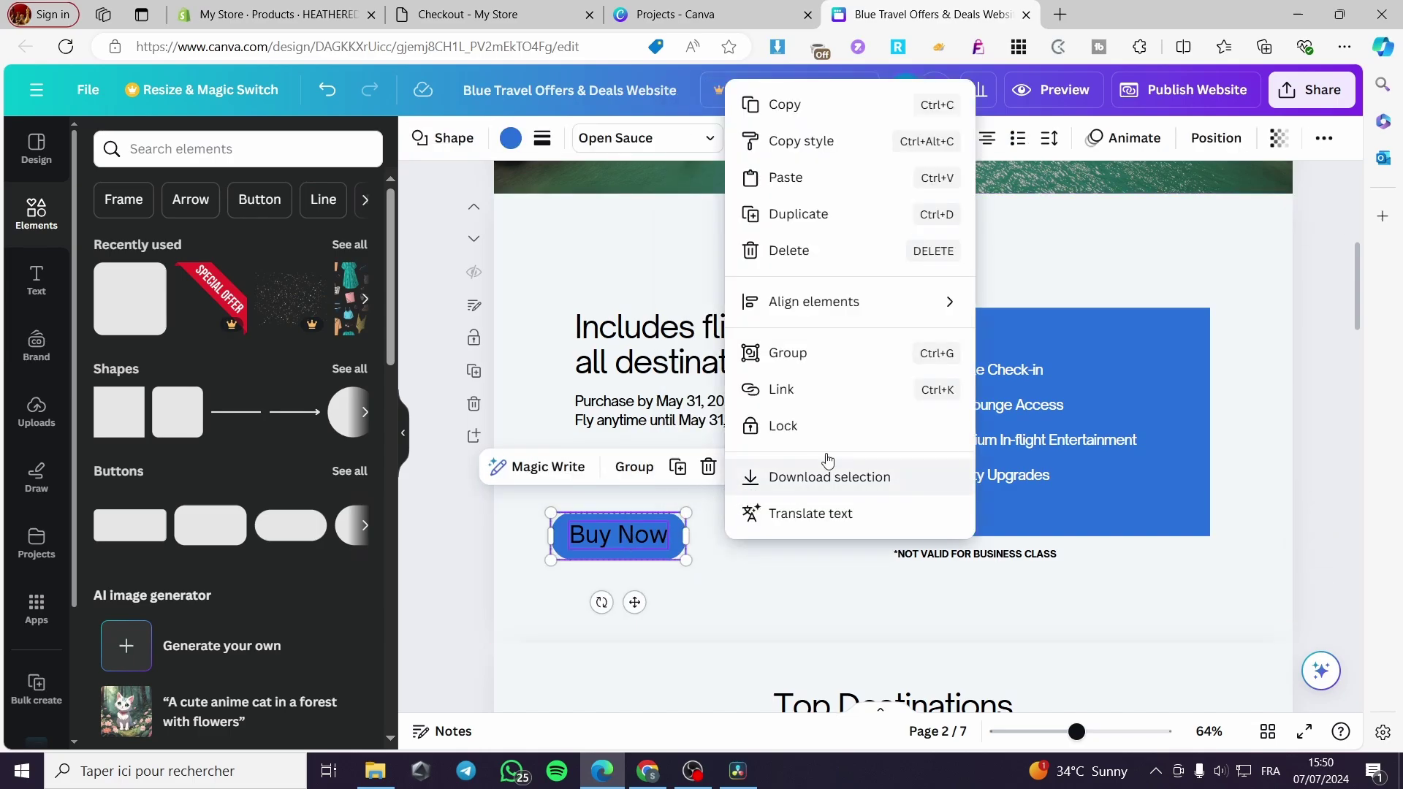
click(839, 388)
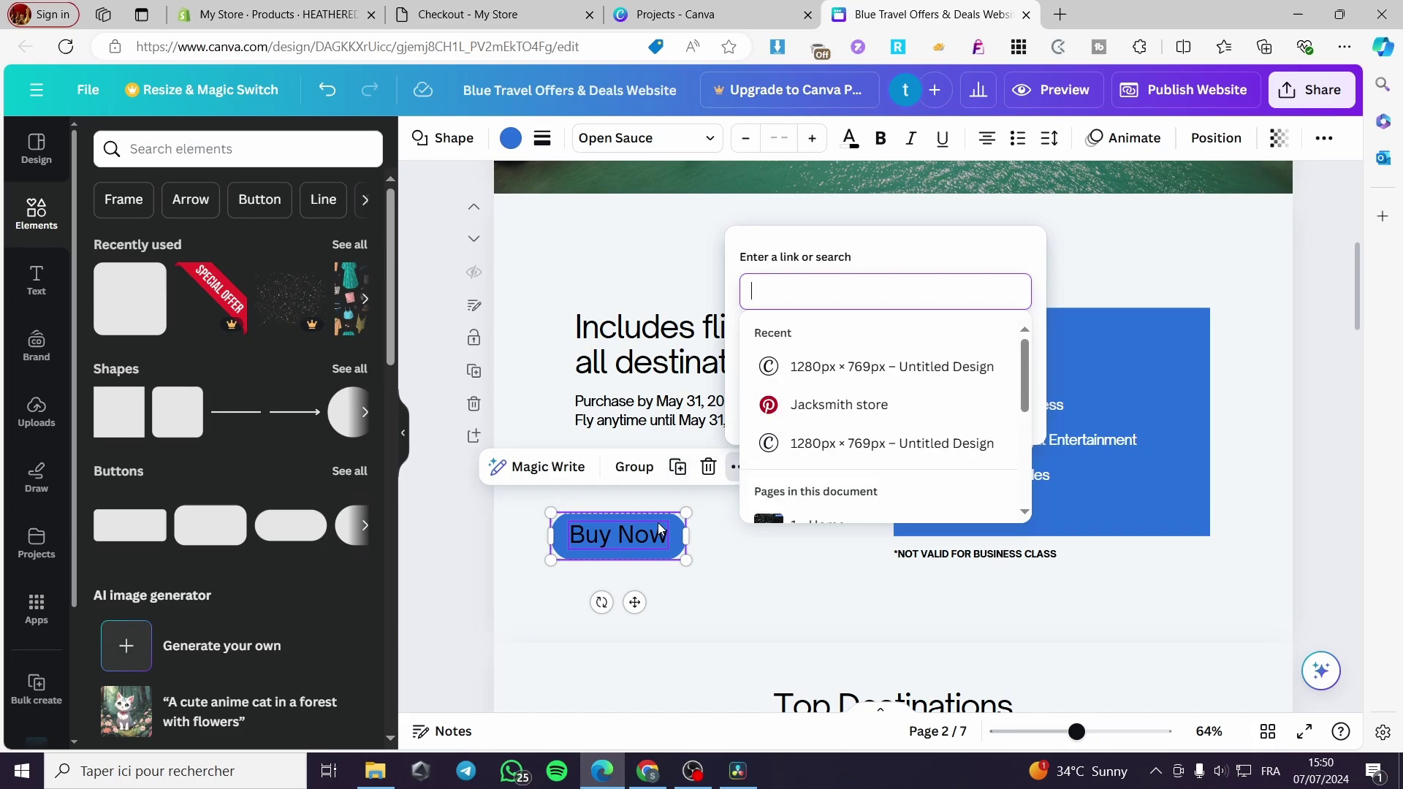
key(ctrl+v)
click(989, 406)
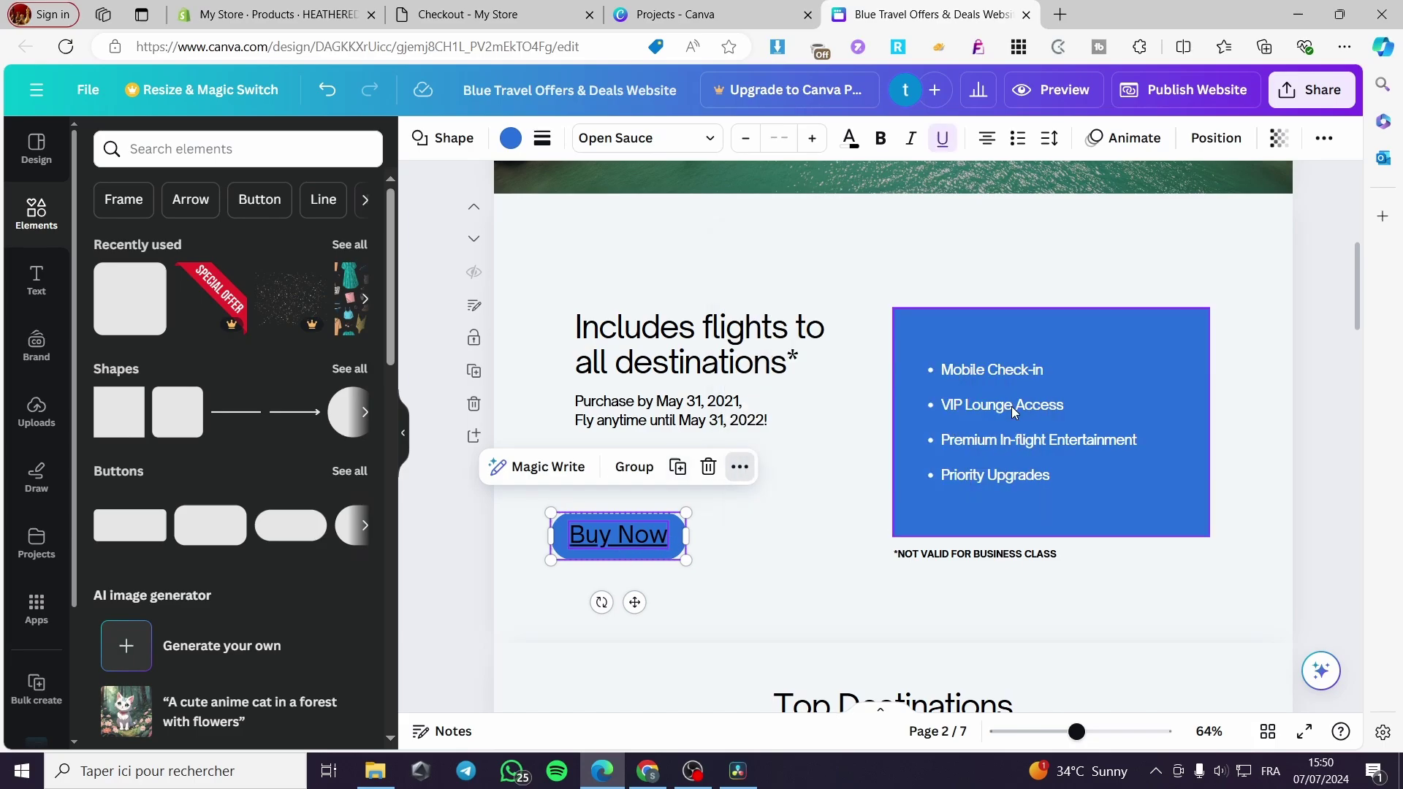
click(1235, 90)
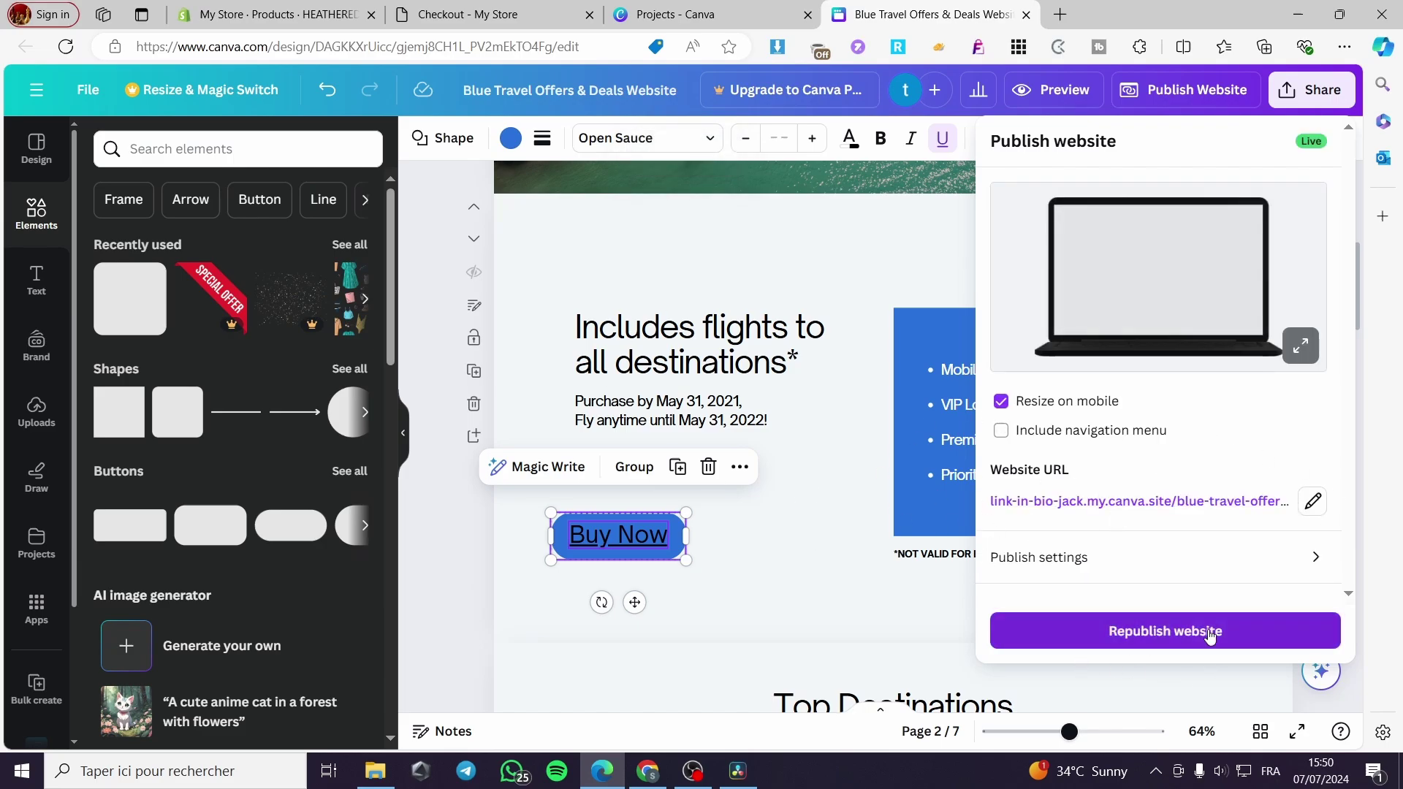
Step: Republish the website and wait for the 'Your website is now live' confirmation
click(1198, 646)
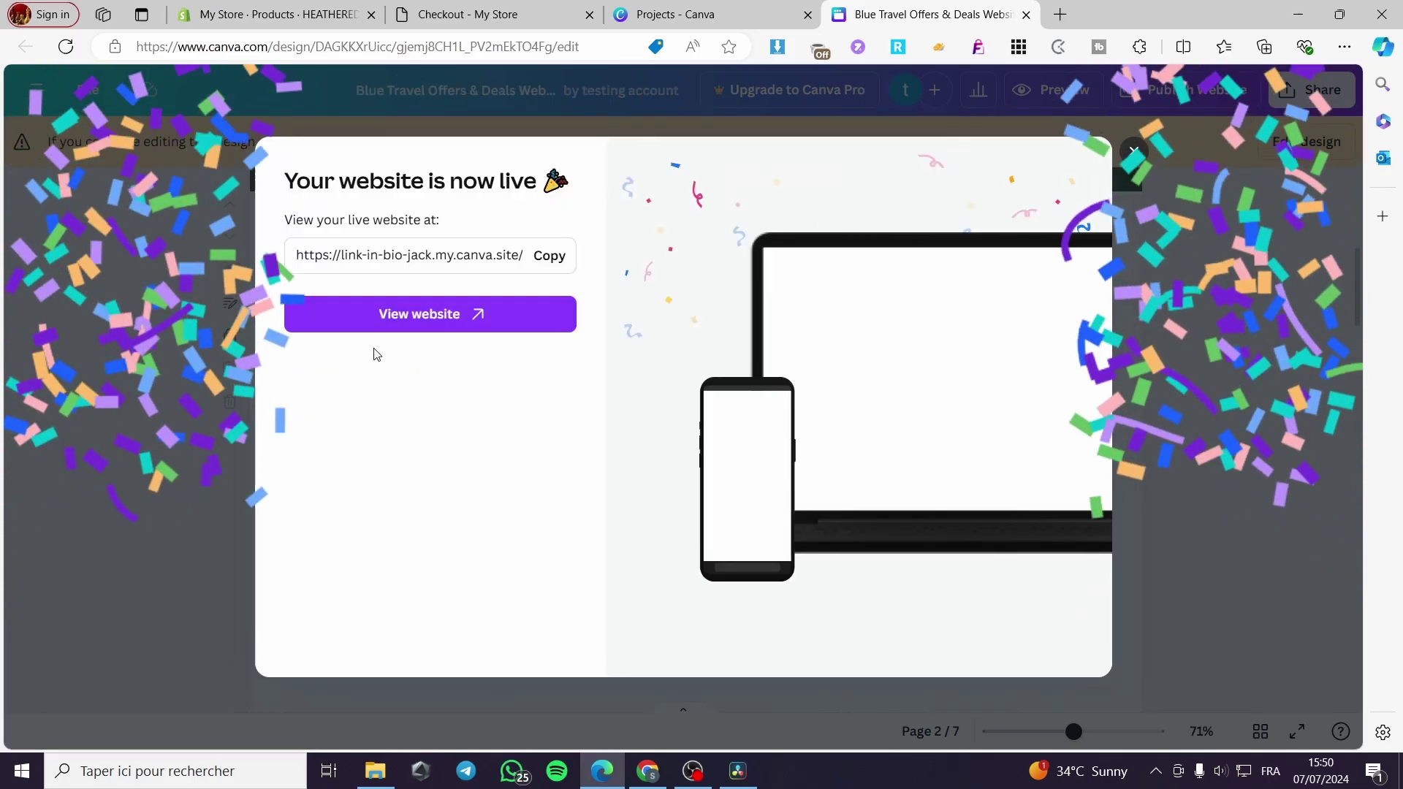
Step: Open the live site, follow Buy Now to the €33.99 checkout, and close the Wallet sidebar
click(427, 314)
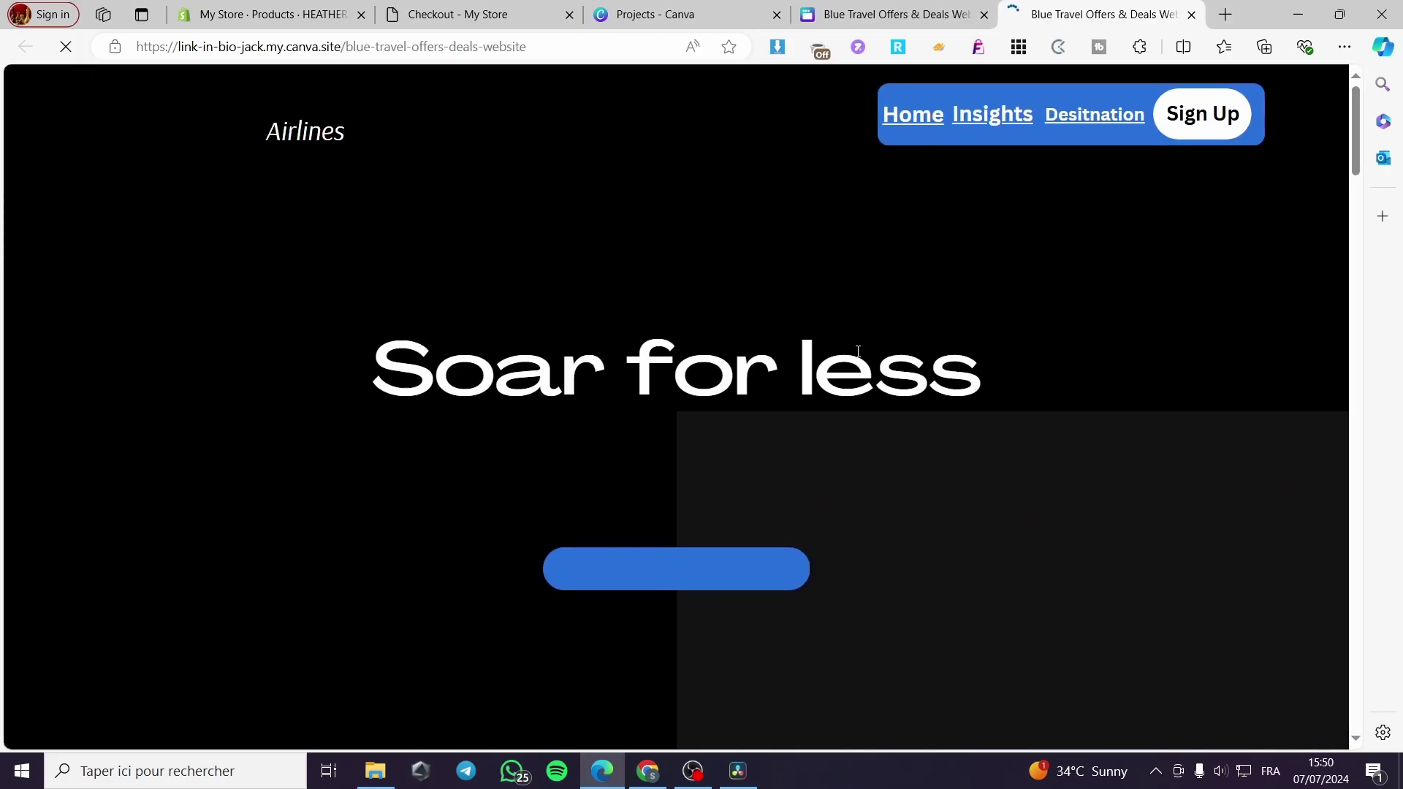
scroll(857, 352, down, 5)
scroll(541, 428, down, 5)
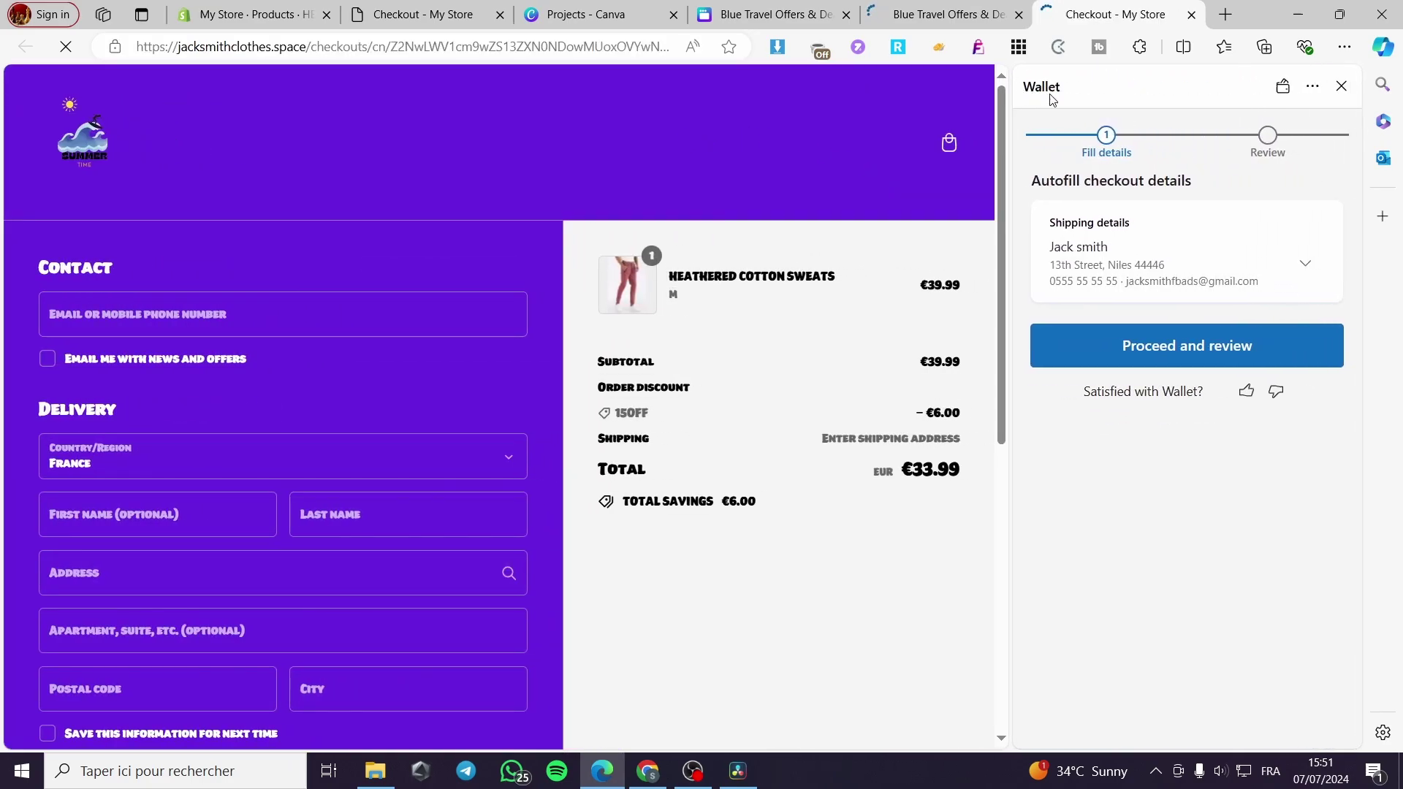
click(1341, 85)
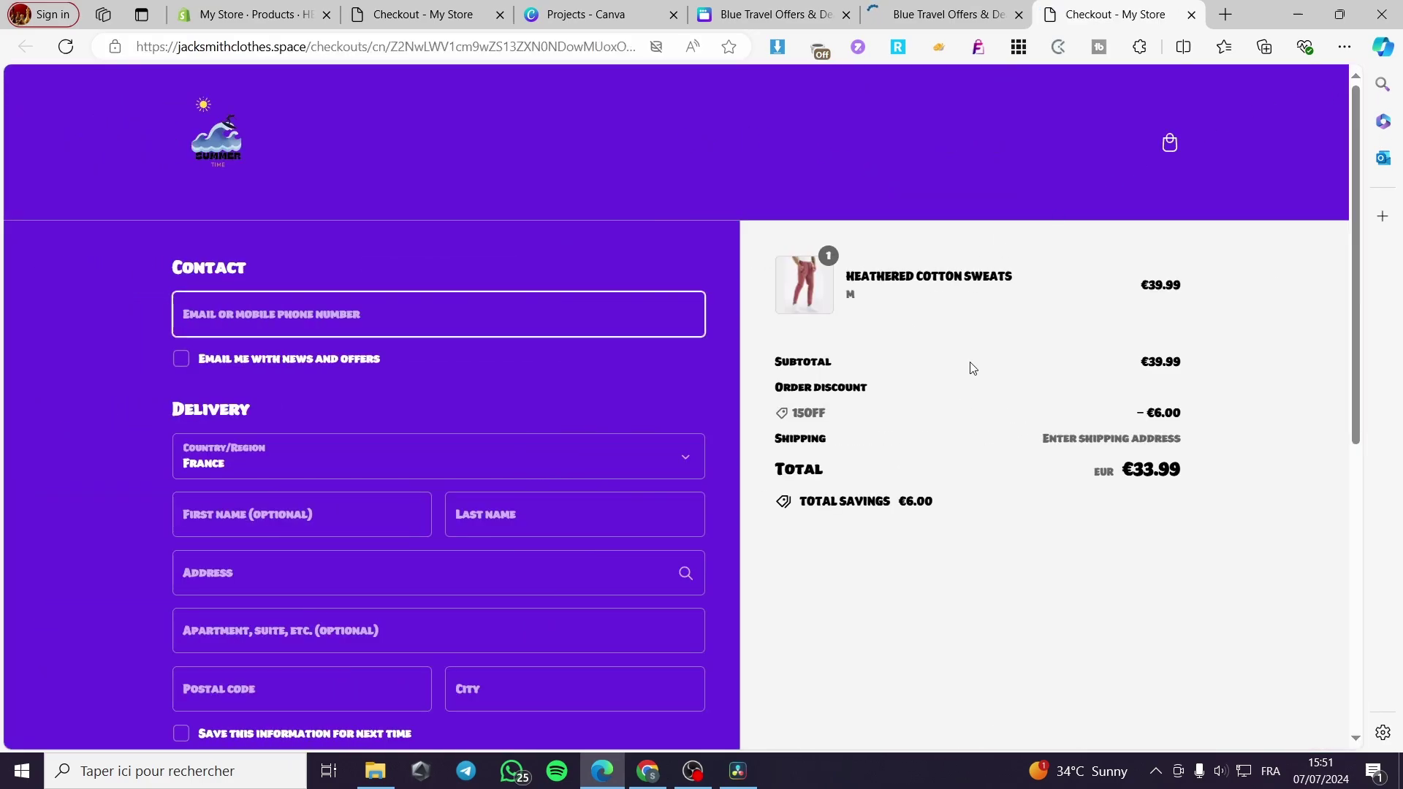